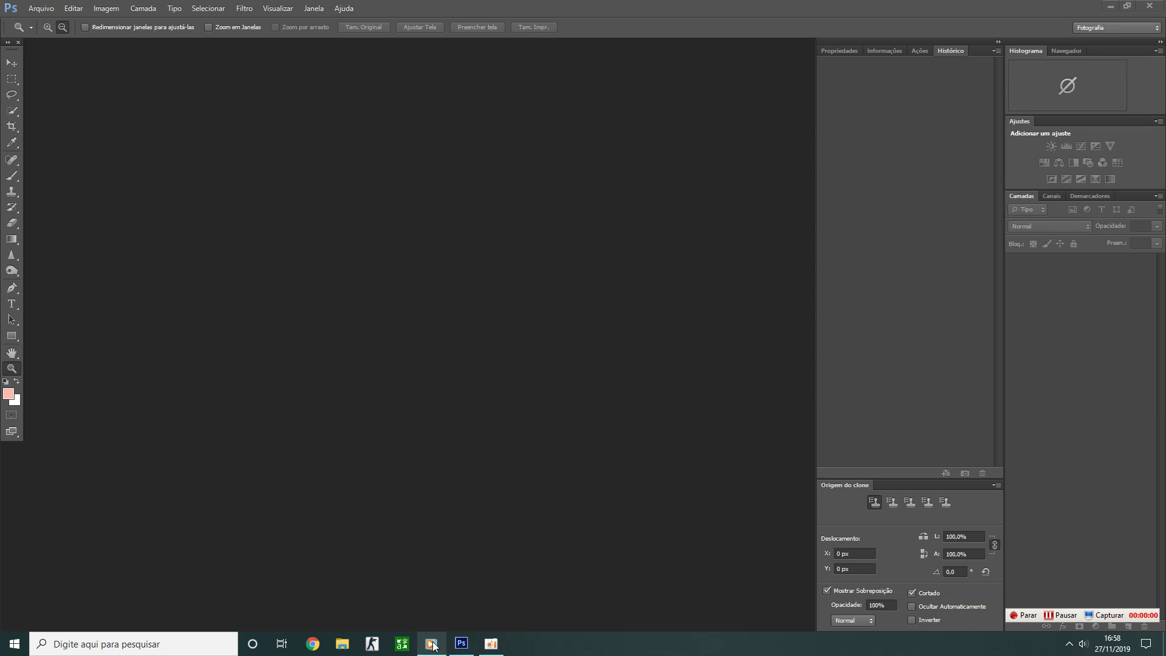
# - Open Snapshot_001 from the Second Life pictures folder and dismiss the missing-profile notice
pyautogui.moveTo(432, 643)
pyautogui.click(435, 620)
pyautogui.click(41, 8)
pyautogui.click(51, 35)
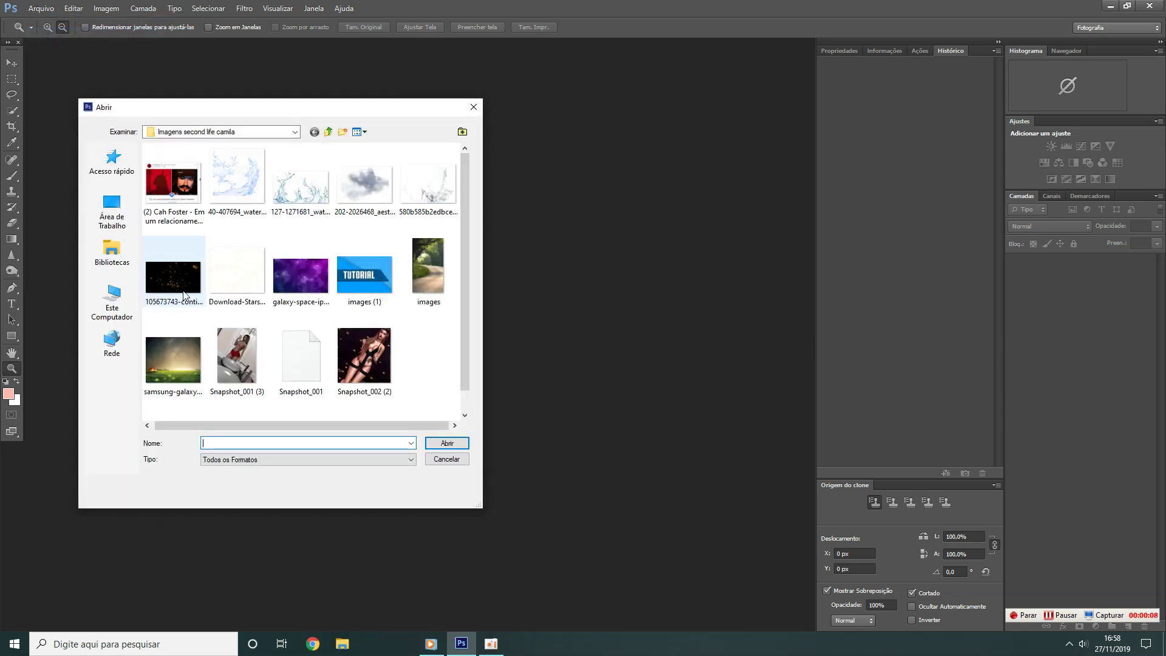
pyautogui.scroll(-2, 470, 336)
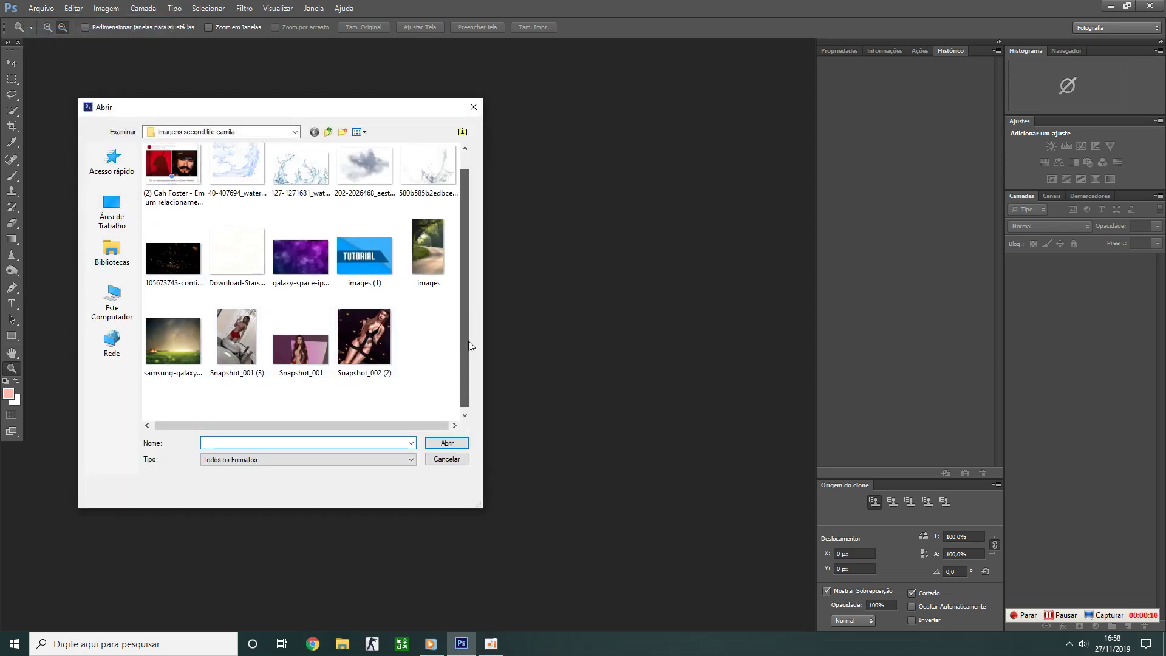
pyautogui.click(301, 344)
pyautogui.click(436, 443)
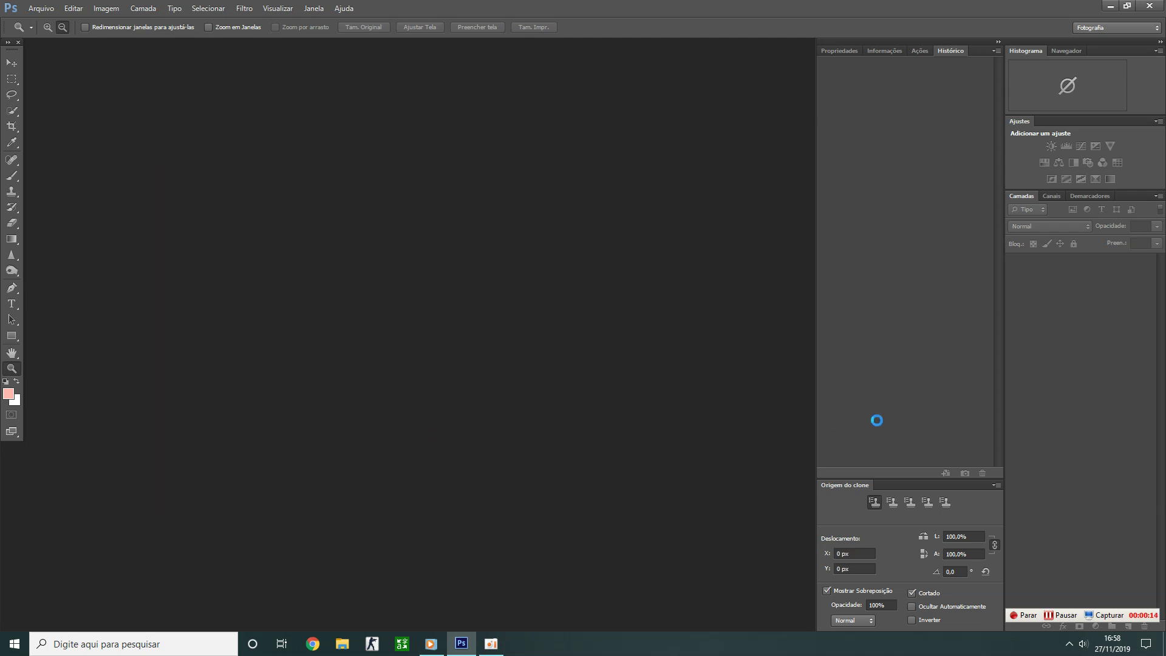
pyautogui.click(639, 298)
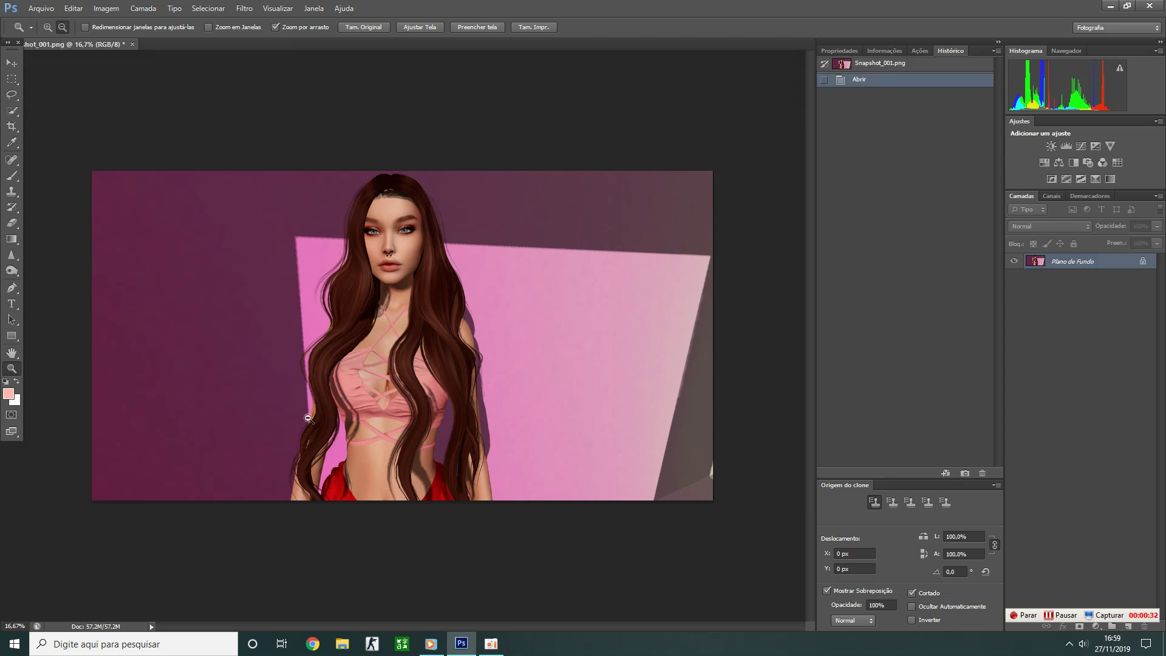
# - Select the Move tool and browse the Filter menu's Nik Collection plug-ins
pyautogui.click(11, 62)
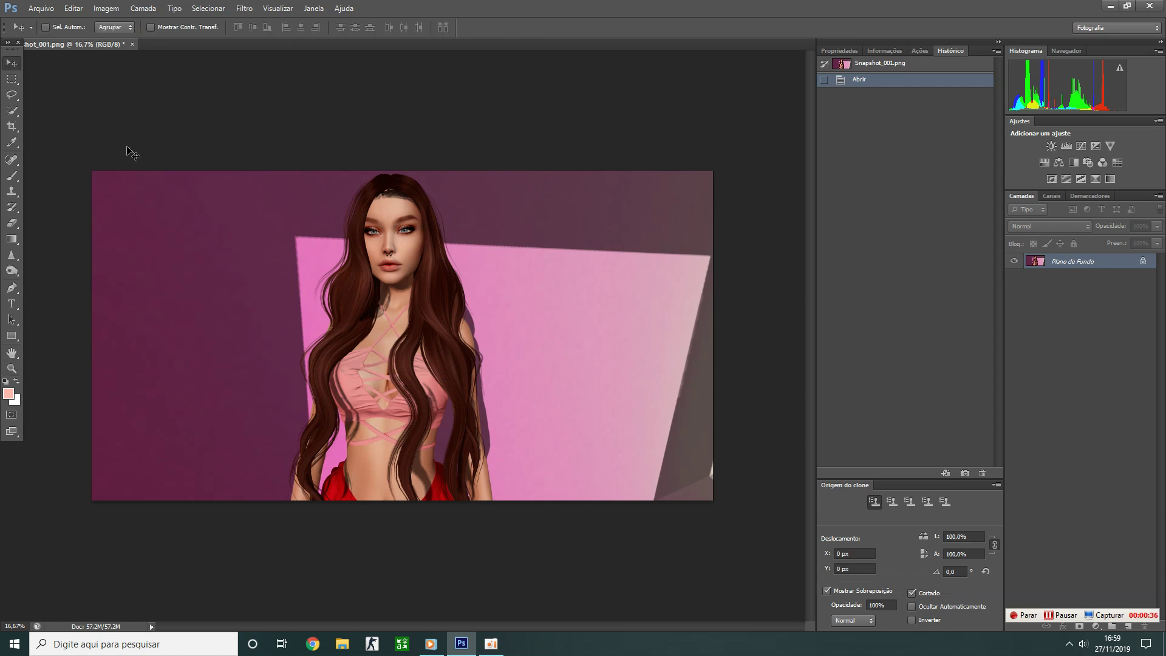
pyautogui.click(244, 8)
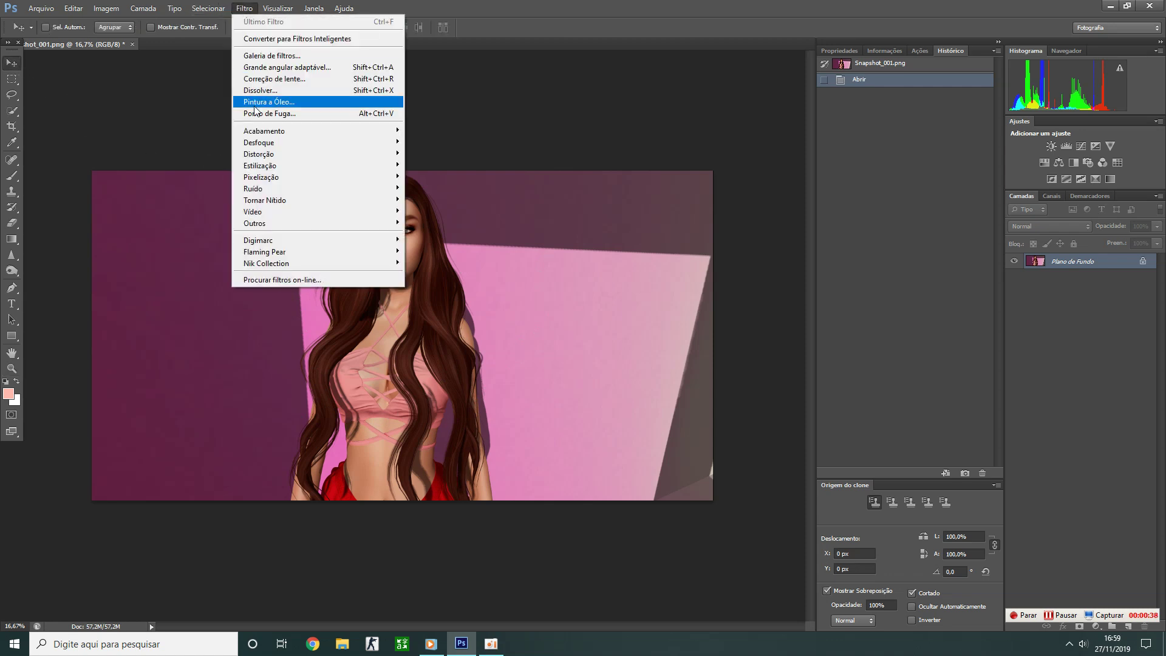
pyautogui.moveTo(266, 264)
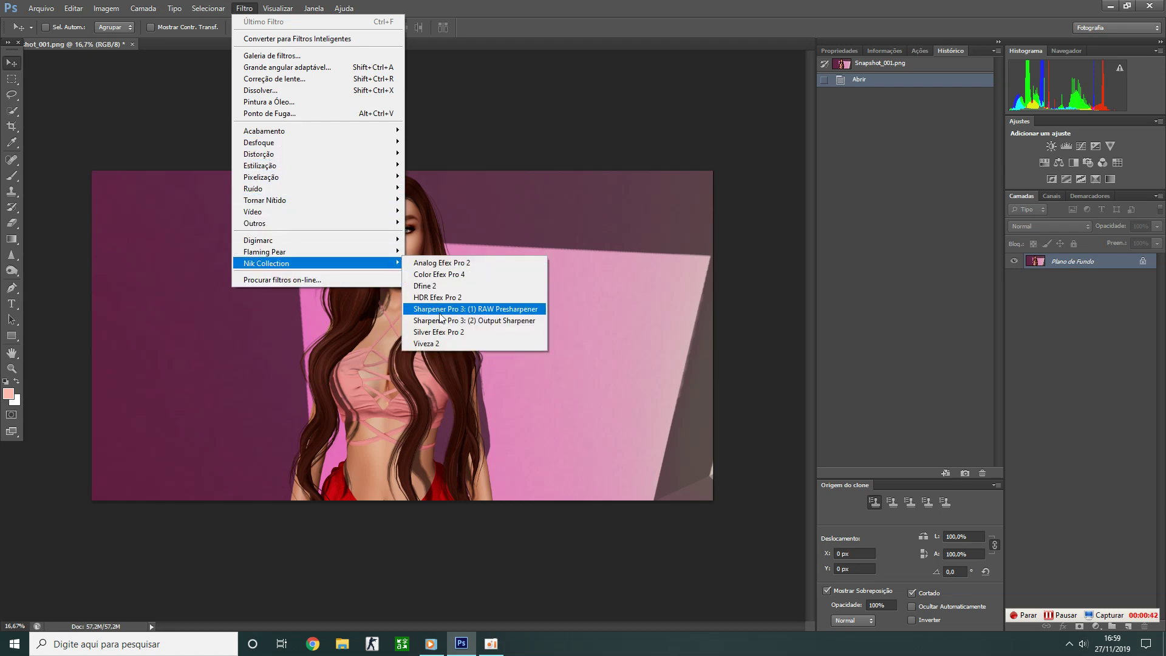
# - Launch Color Efex Pro 4 with Bleach Bypass and reduce its contrast to 25%
pyautogui.click(463, 277)
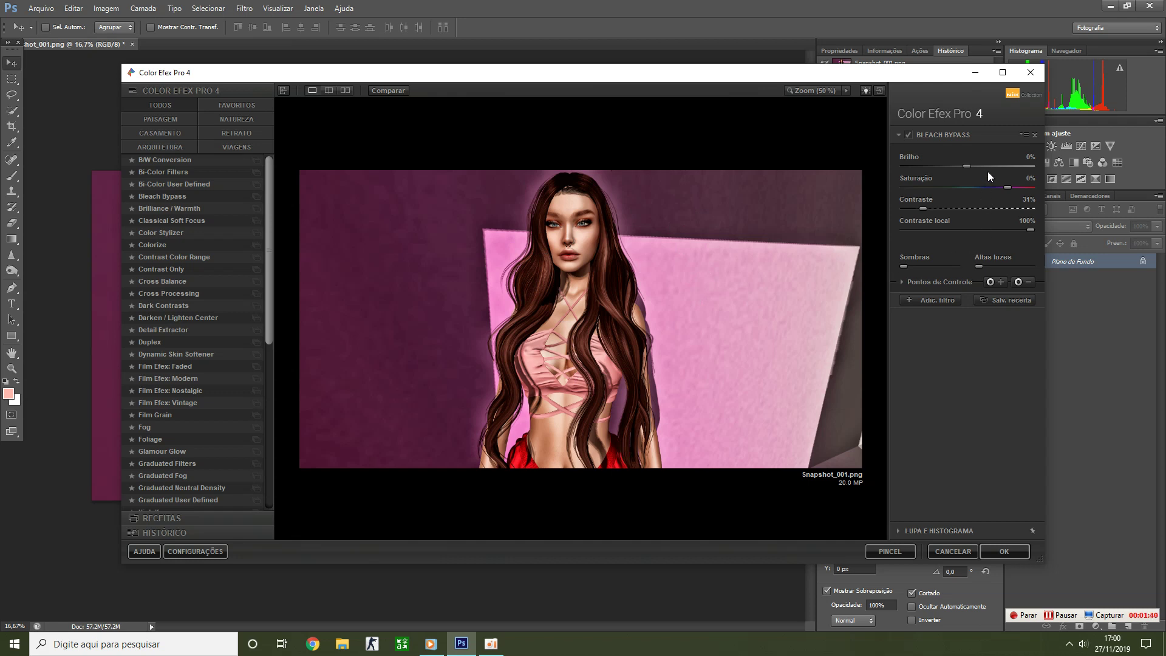
pyautogui.click(912, 209)
# - Check the face zoomed in, raise Brilho and Altas luzes, and apply Bleach Bypass
pyautogui.click(805, 90)
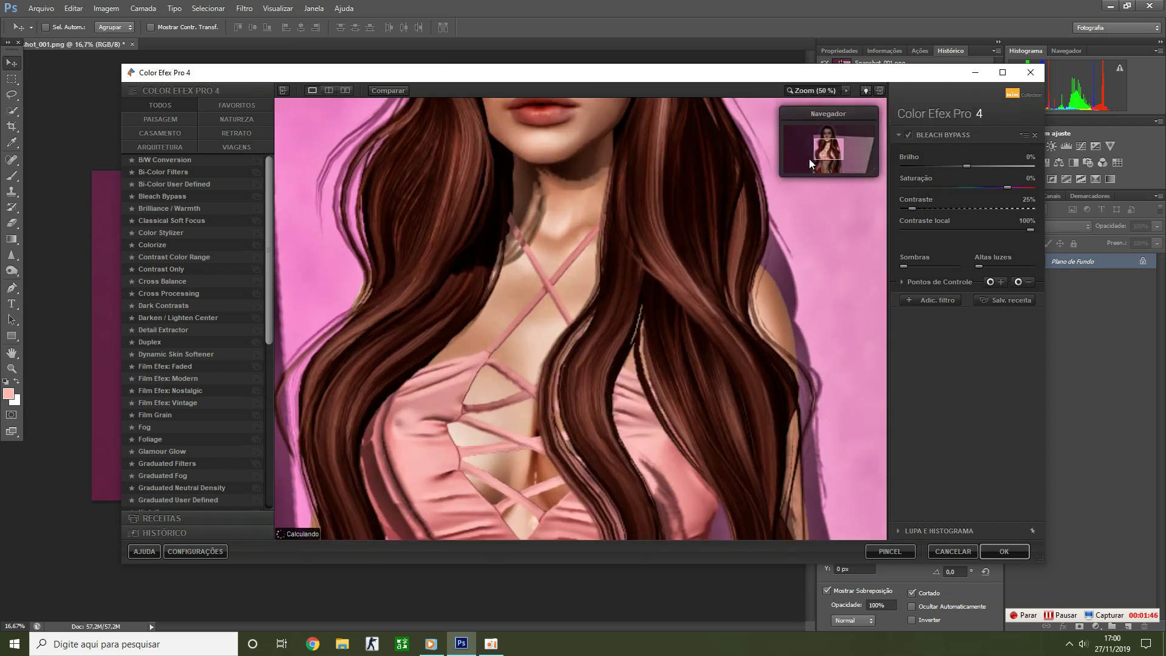
pyautogui.moveTo(809, 158); pyautogui.dragTo(826, 140)
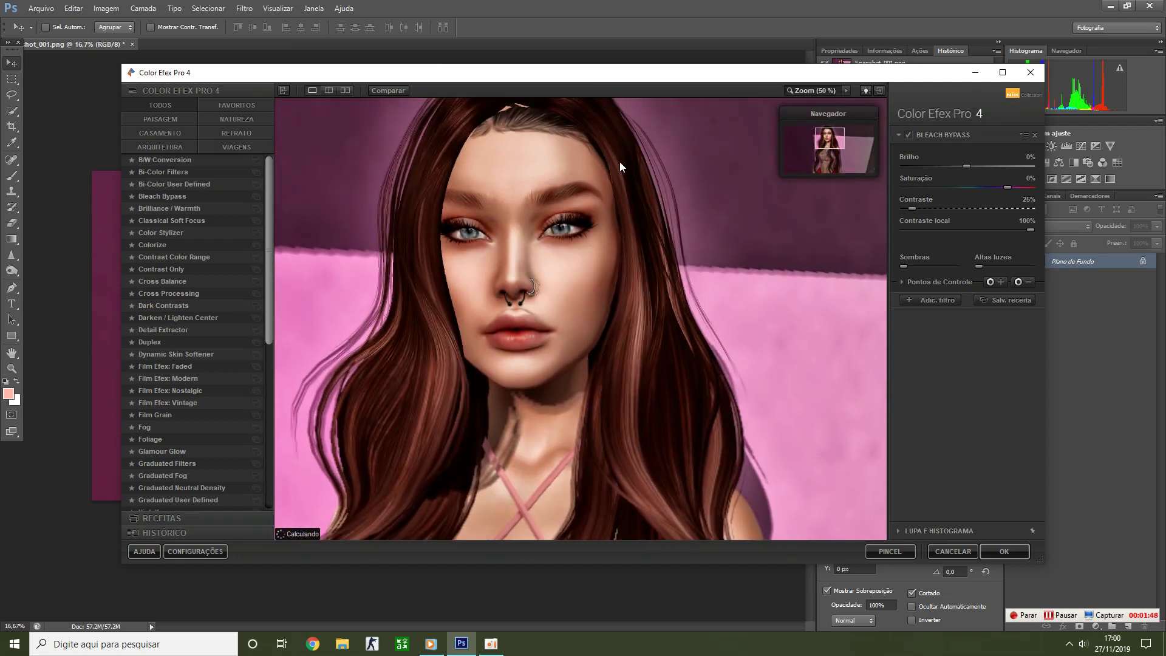
pyautogui.moveTo(834, 142); pyautogui.dragTo(832, 144)
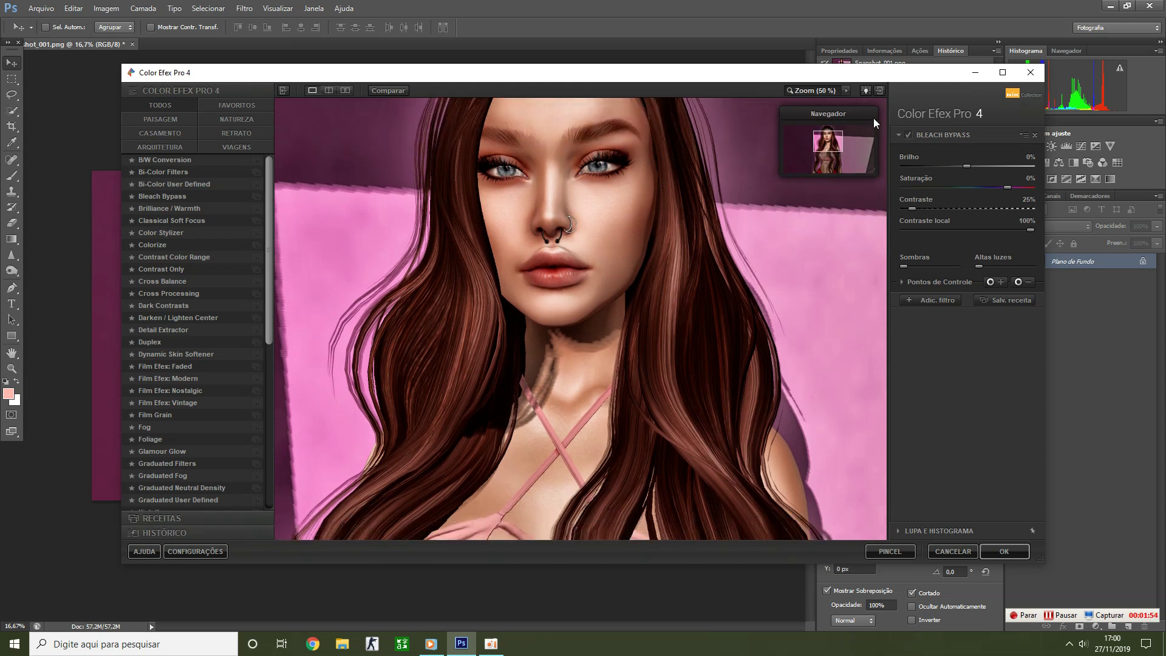
pyautogui.click(810, 90)
pyautogui.click(975, 168)
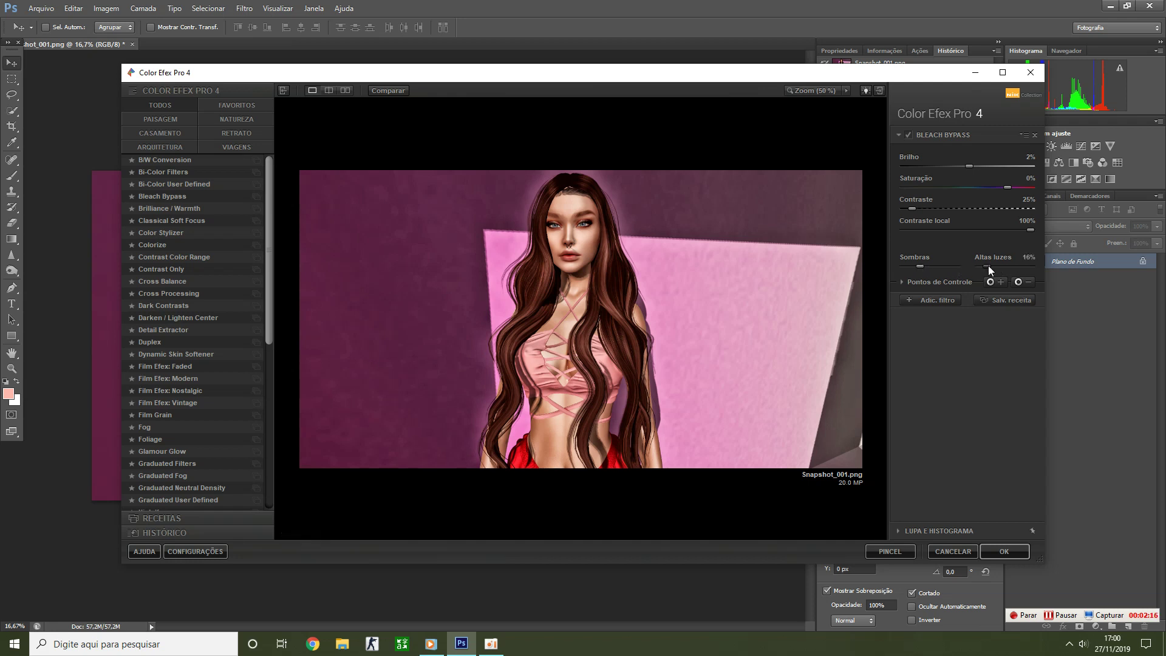
pyautogui.moveTo(1003, 266); pyautogui.dragTo(1006, 266)
pyautogui.click(1004, 551)
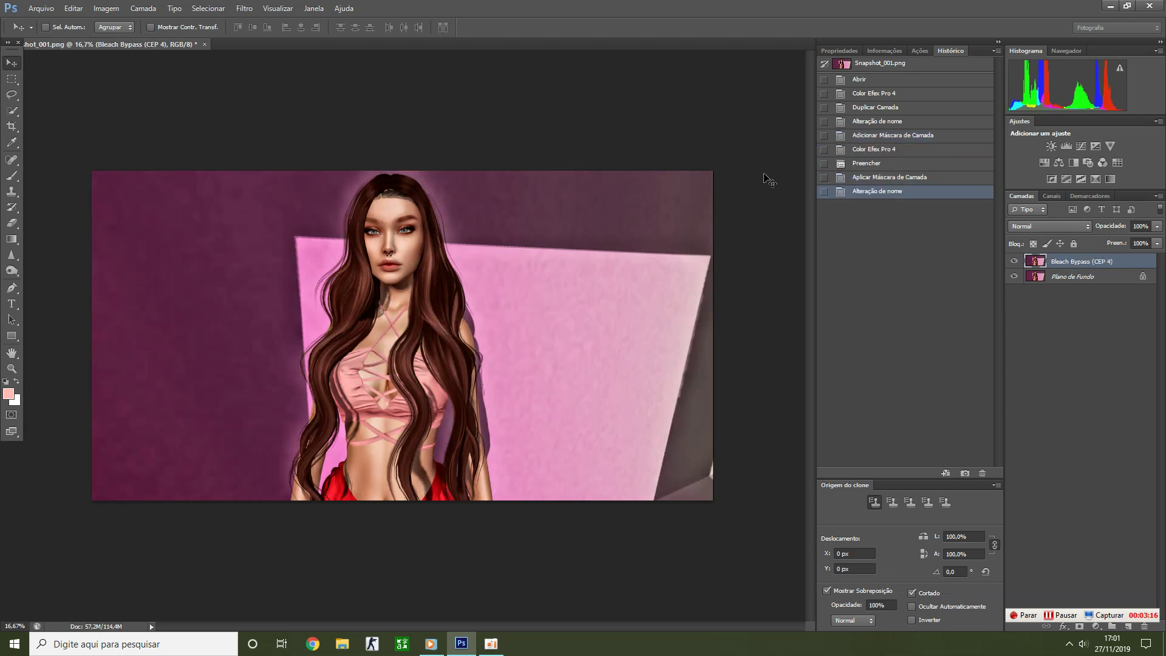
# - Zoom in on the face and set the Dodge tool to a 15 px brush
pyautogui.click(5, 370)
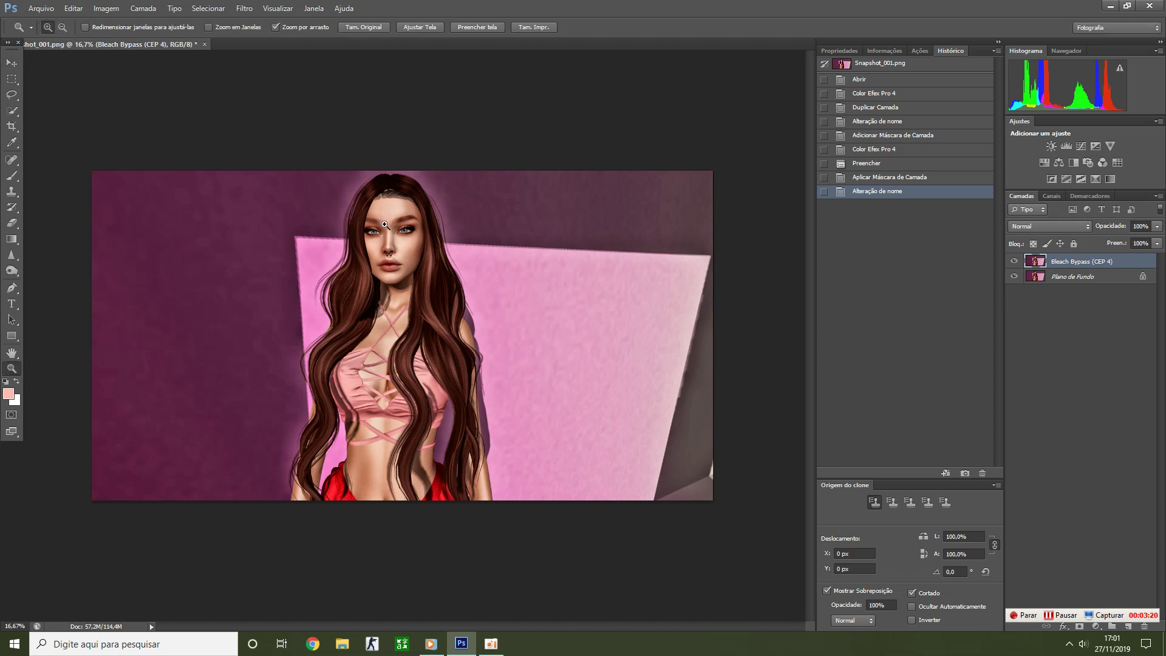
pyautogui.moveTo(385, 225); pyautogui.dragTo(385, 225)
pyautogui.click(385, 225)
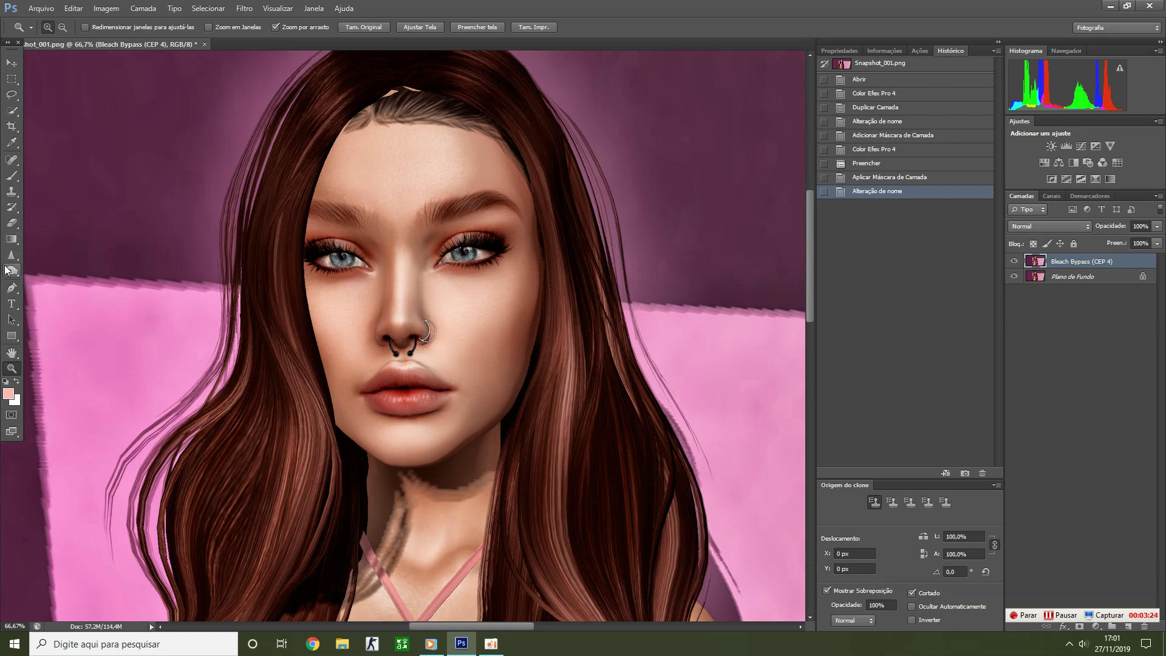
pyautogui.click(11, 270)
pyautogui.click(58, 30)
pyautogui.moveTo(38, 71); pyautogui.dragTo(32, 71)
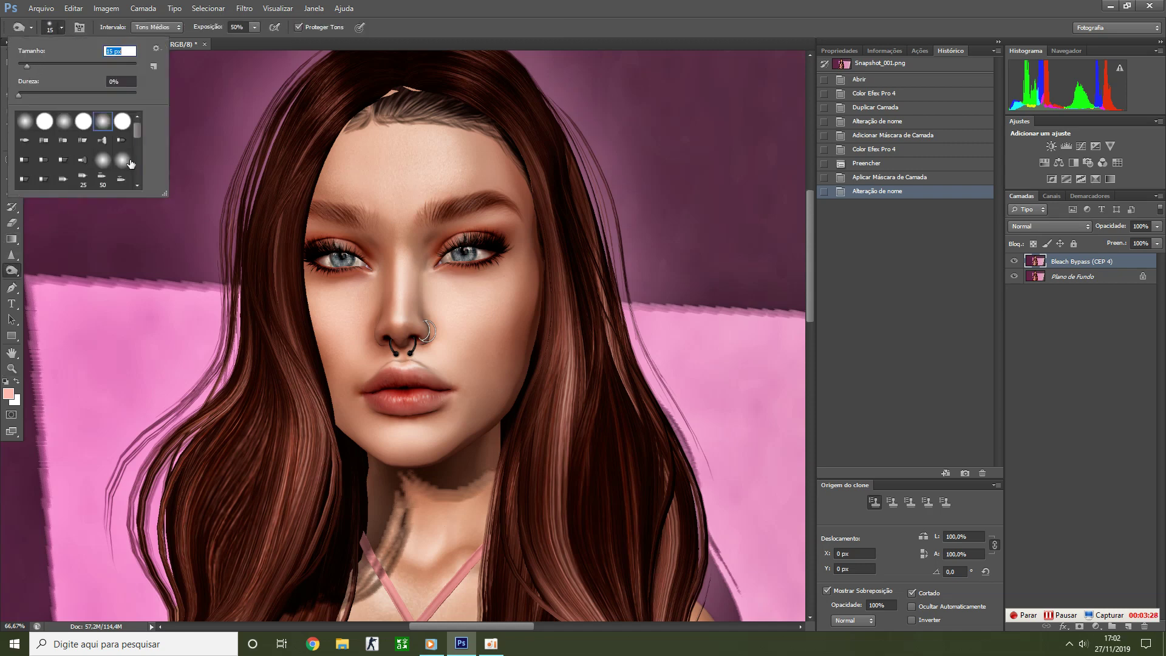
pyautogui.click(453, 270)
# - Dodge around the eyes, nose bridge, lower lip, cheek and neck, undoing one stroke
pyautogui.moveTo(454, 271); pyautogui.dragTo(506, 251)
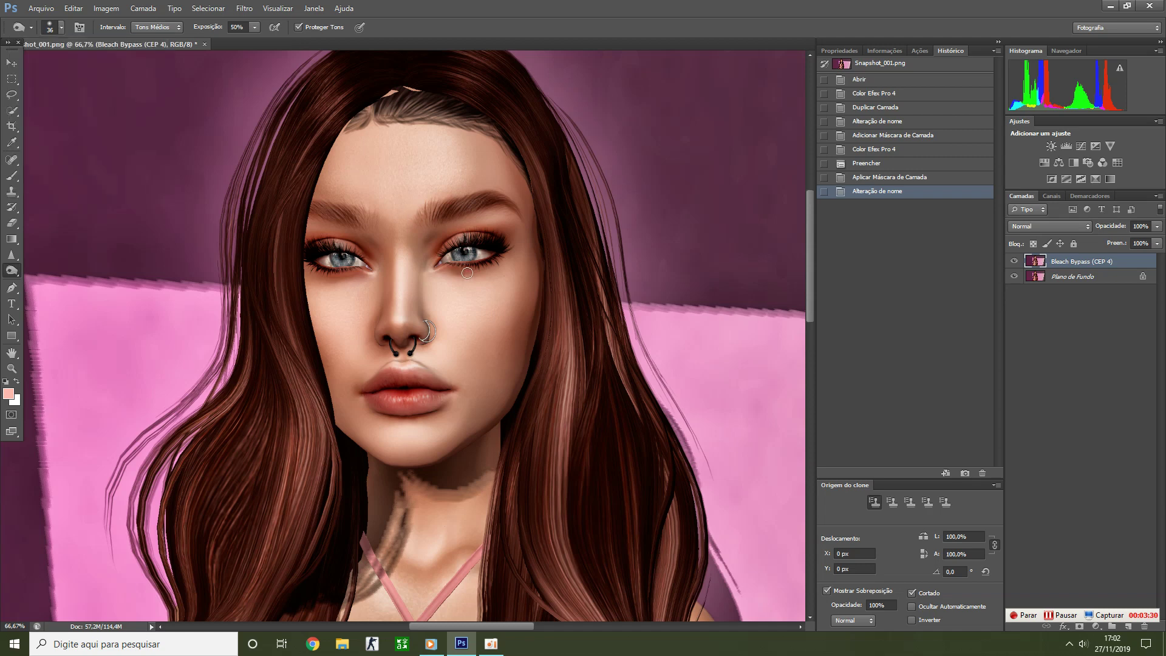
pyautogui.moveTo(356, 273); pyautogui.dragTo(317, 274)
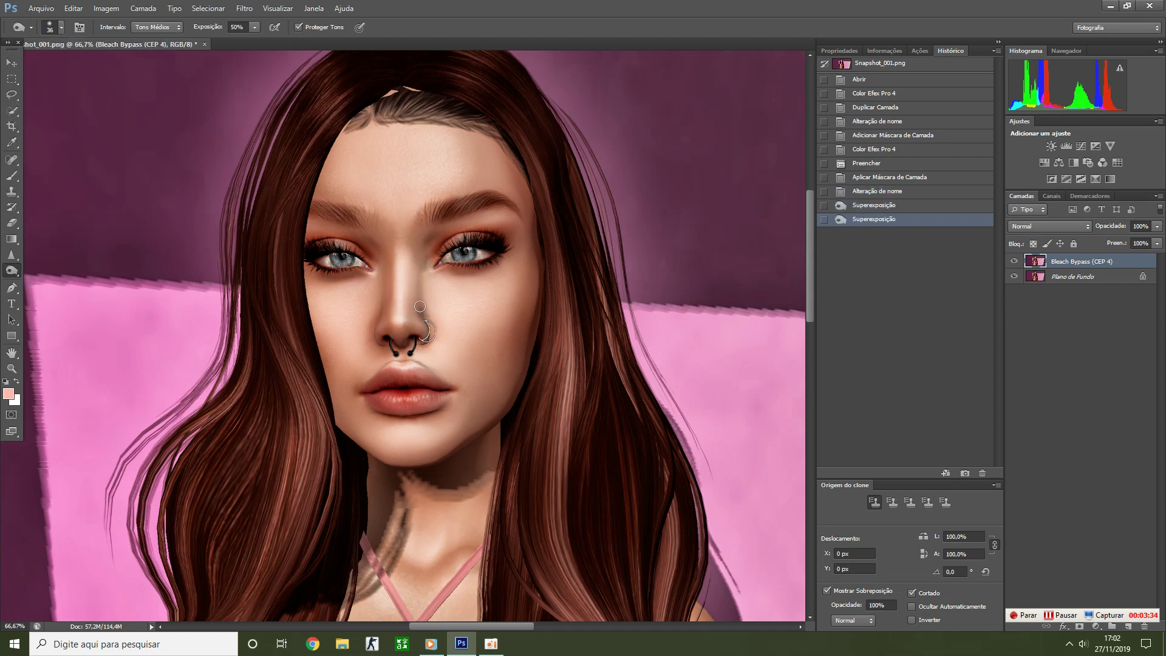
pyautogui.moveTo(418, 294); pyautogui.dragTo(423, 266)
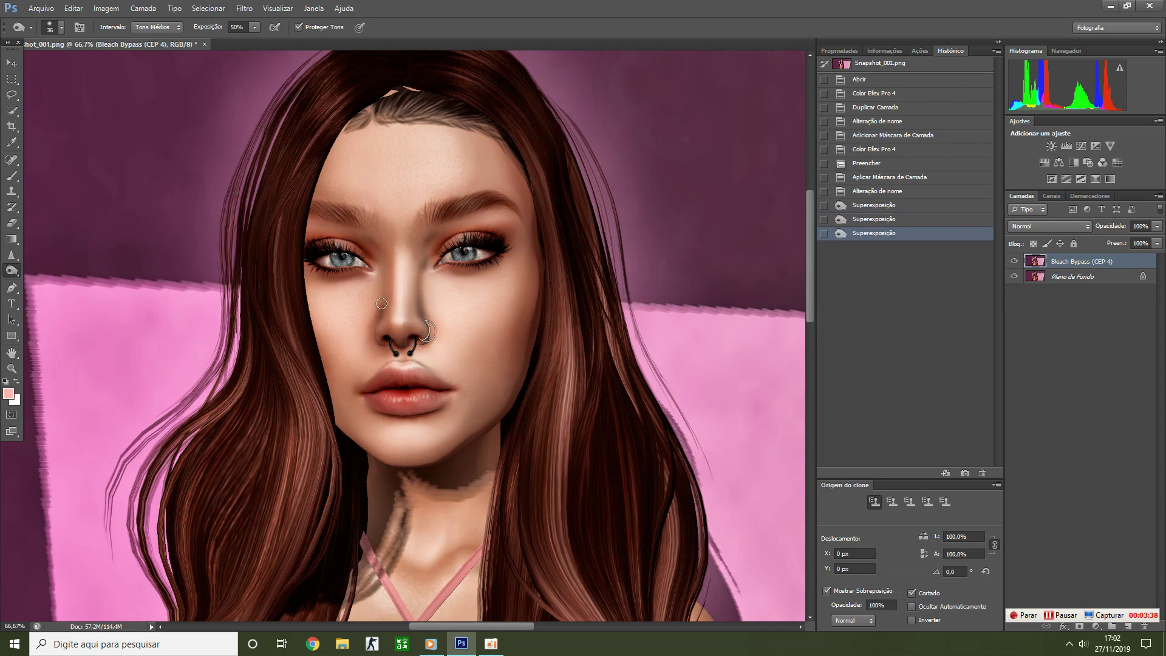
pyautogui.moveTo(381, 317); pyautogui.dragTo(383, 268)
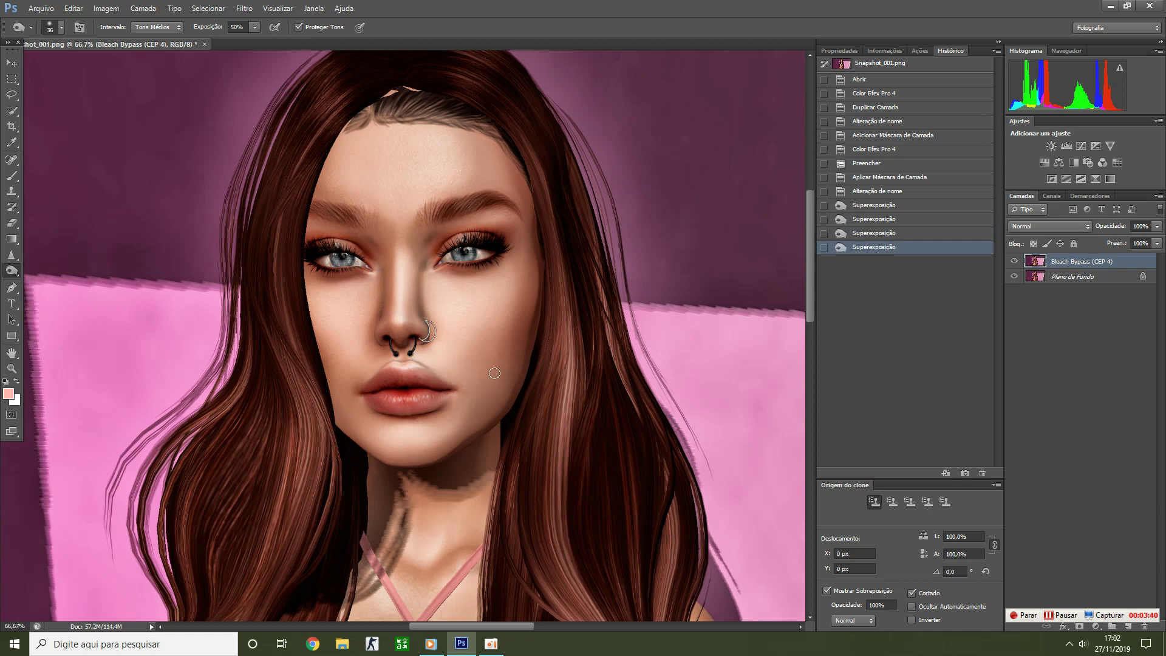
pyautogui.moveTo(396, 406); pyautogui.dragTo(429, 403)
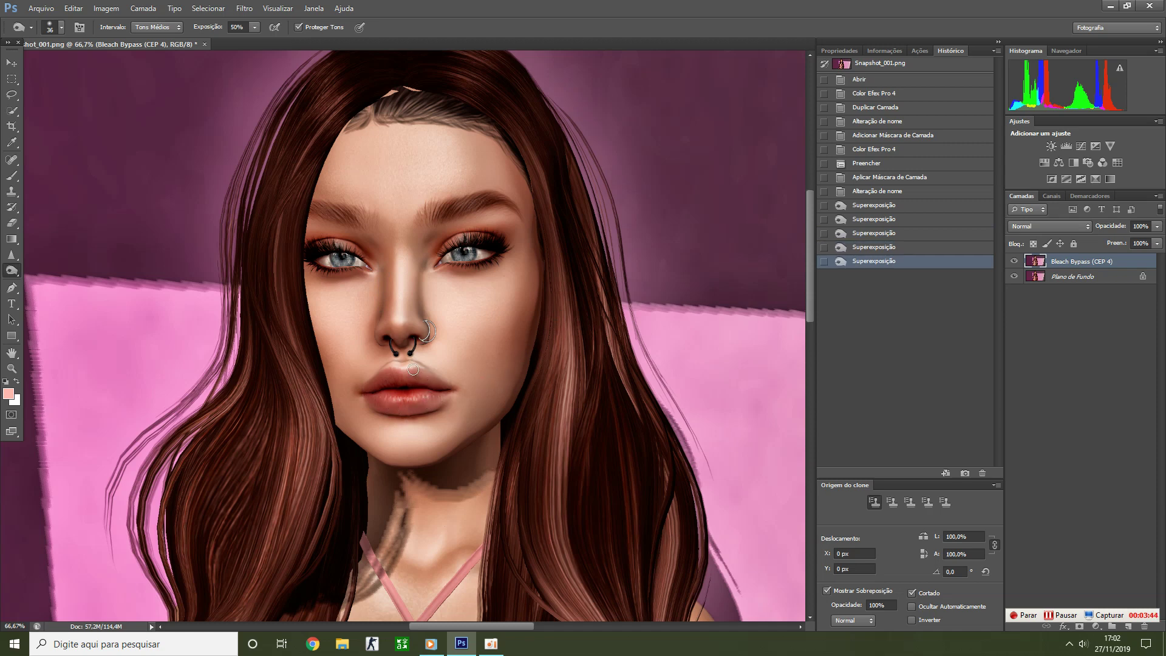
pyautogui.click(397, 371)
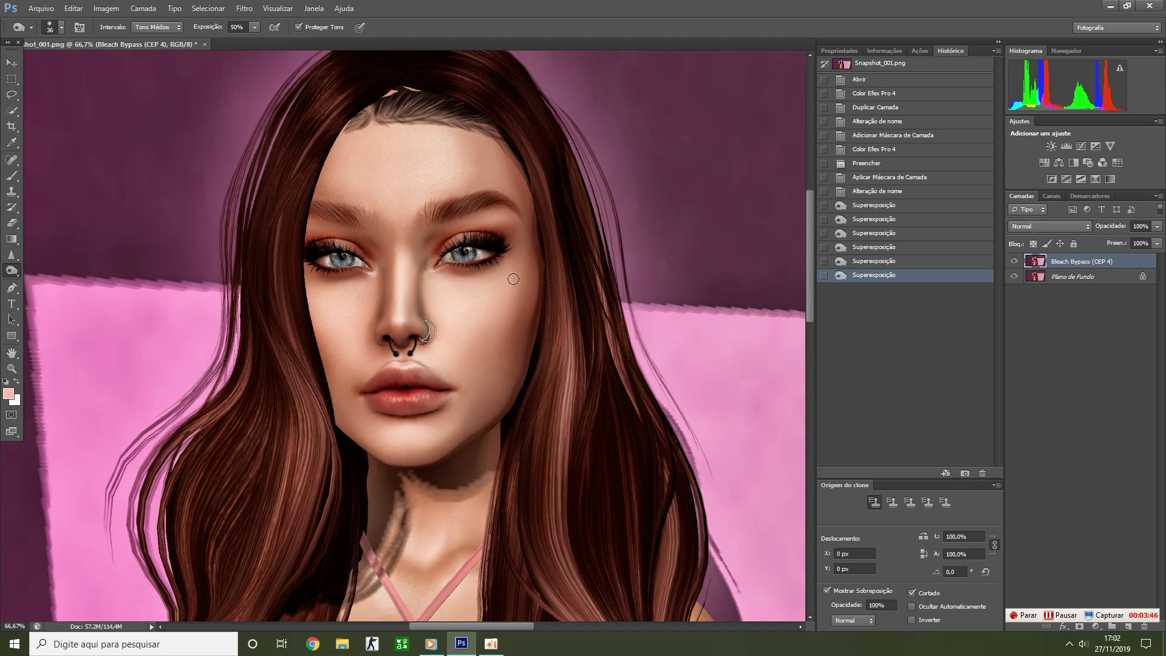
pyautogui.click(513, 300)
pyautogui.hotkey('ctrl', 'z')
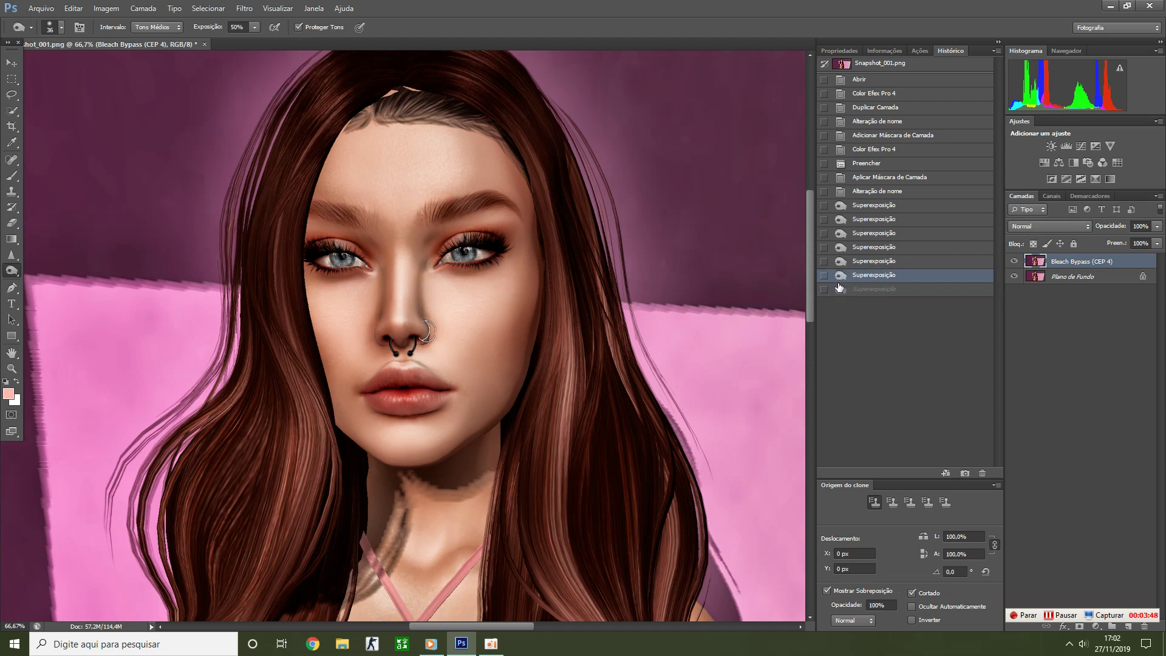
pyautogui.scroll(-3, 448, 456)
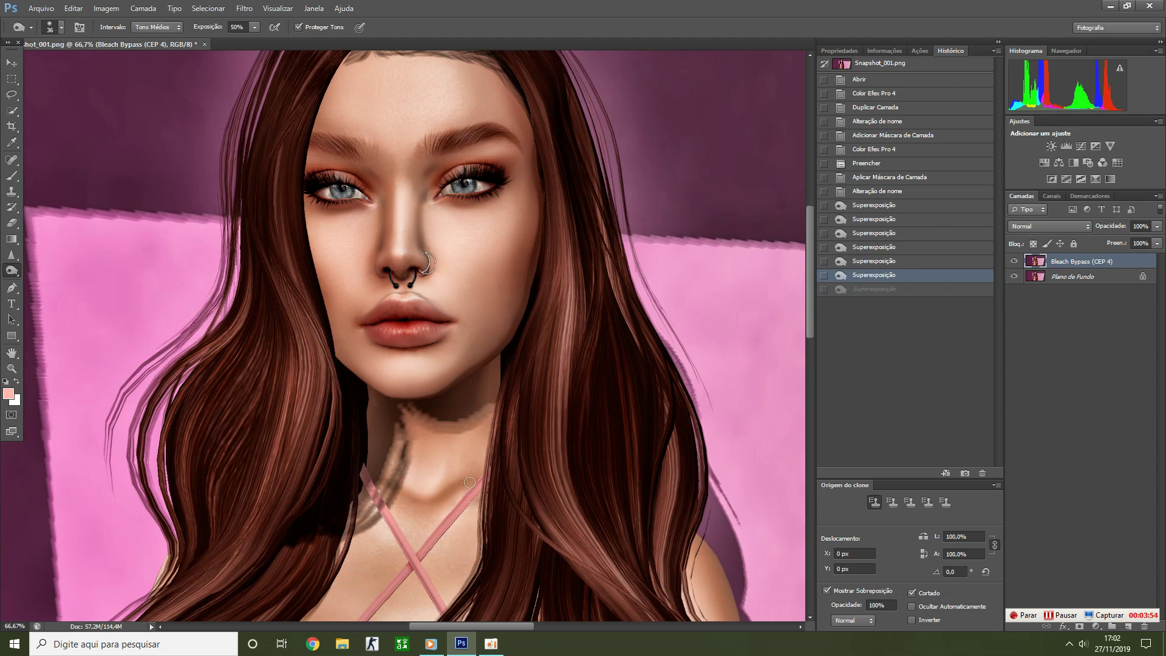
pyautogui.moveTo(477, 483); pyautogui.dragTo(480, 492)
pyautogui.scroll(3, 408, 411)
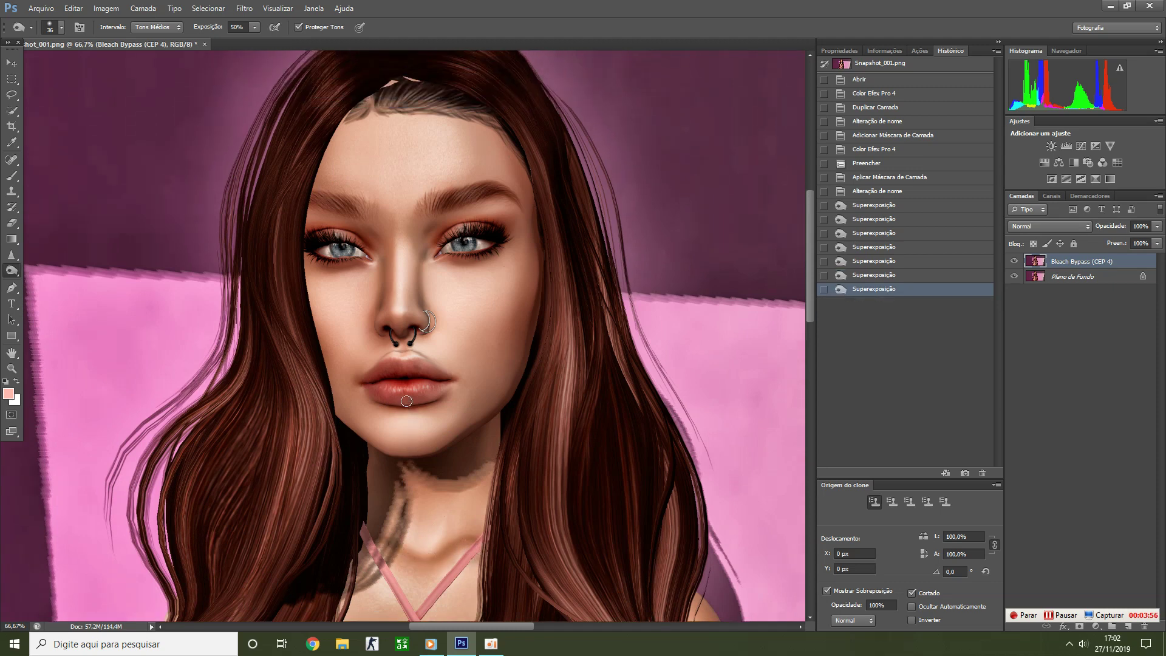
# - Dodge both eyebrows with a size 55 brush, then zoom back out
pyautogui.click(61, 27)
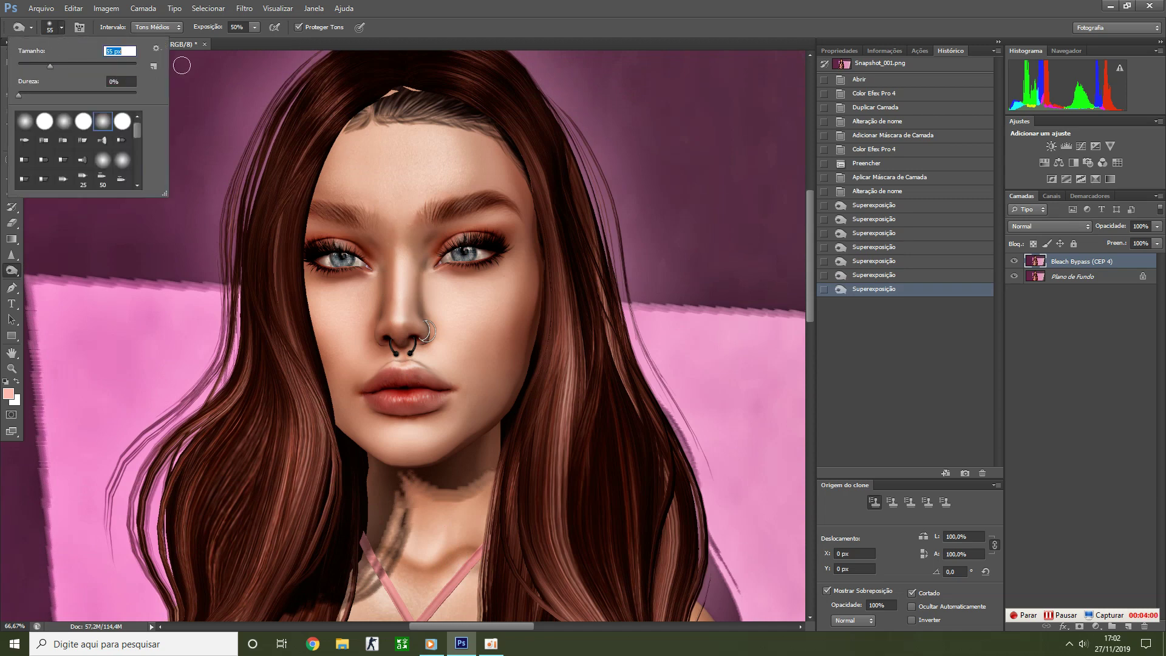
pyautogui.click(428, 215)
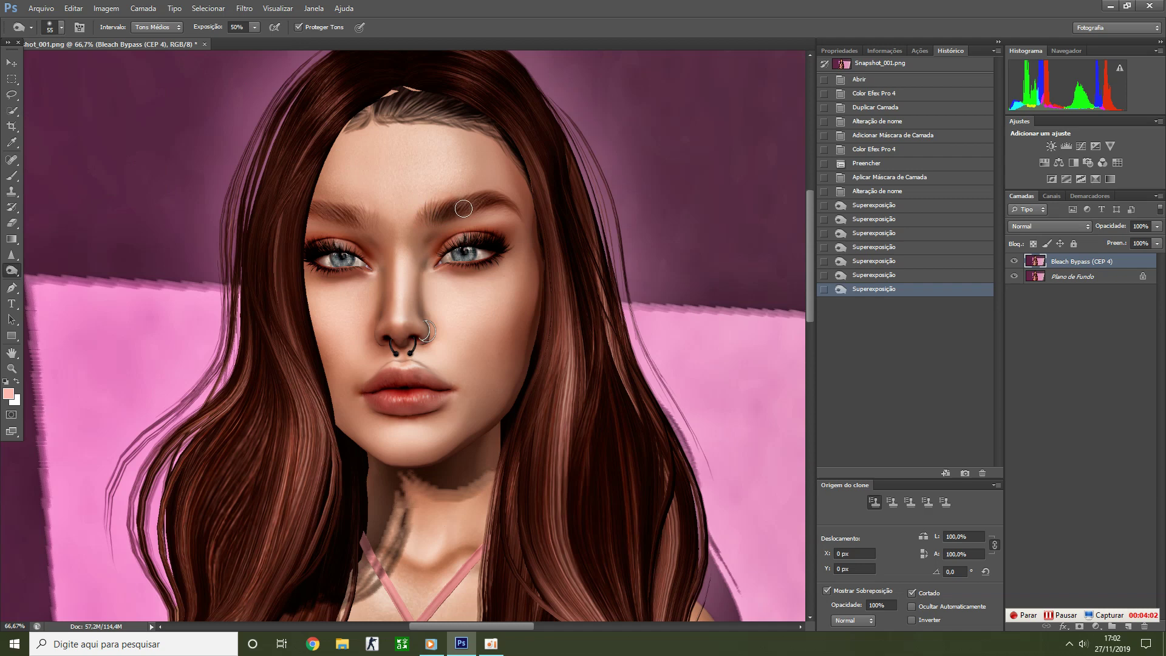
pyautogui.moveTo(444, 216); pyautogui.dragTo(498, 203)
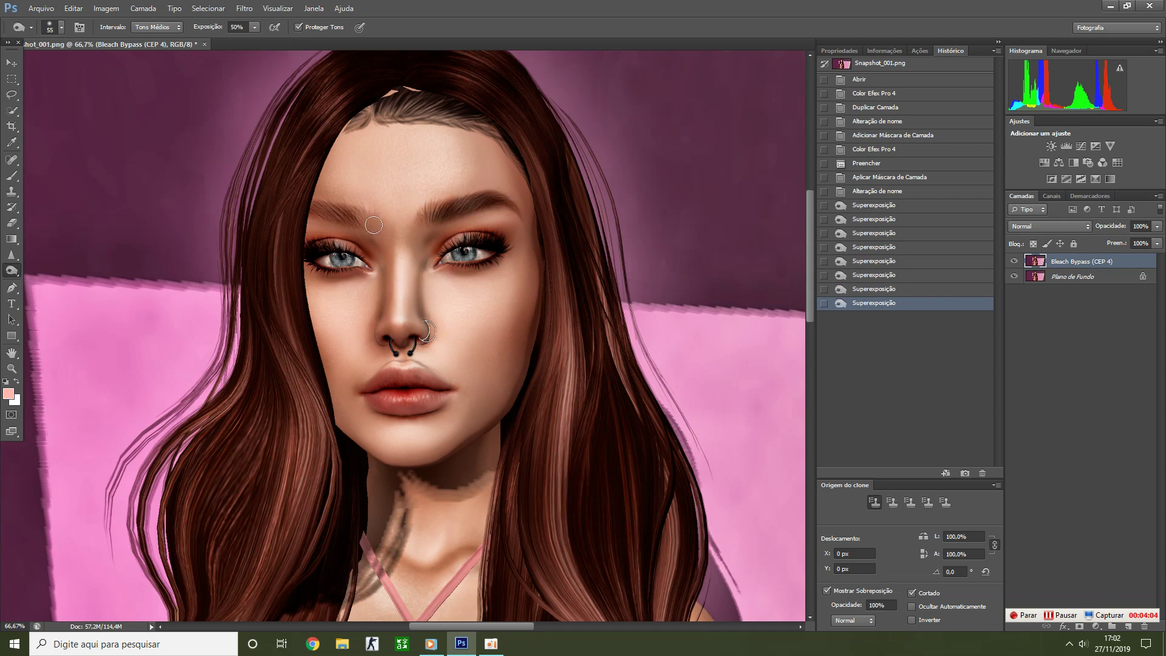
pyautogui.click(319, 211)
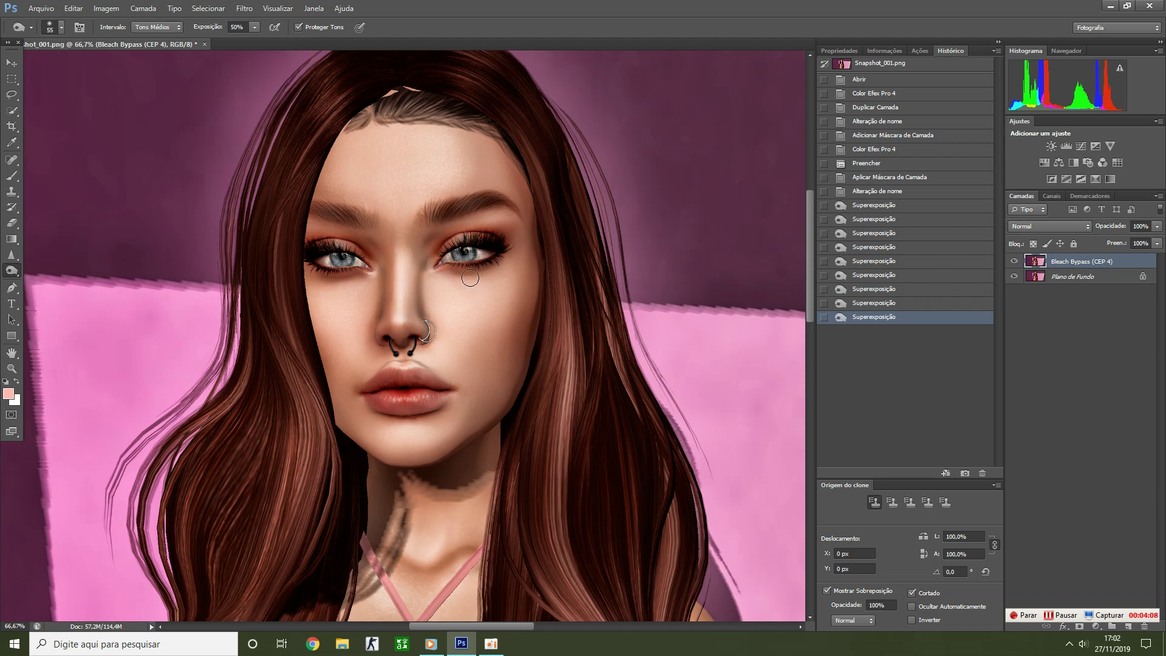
pyautogui.click(372, 221)
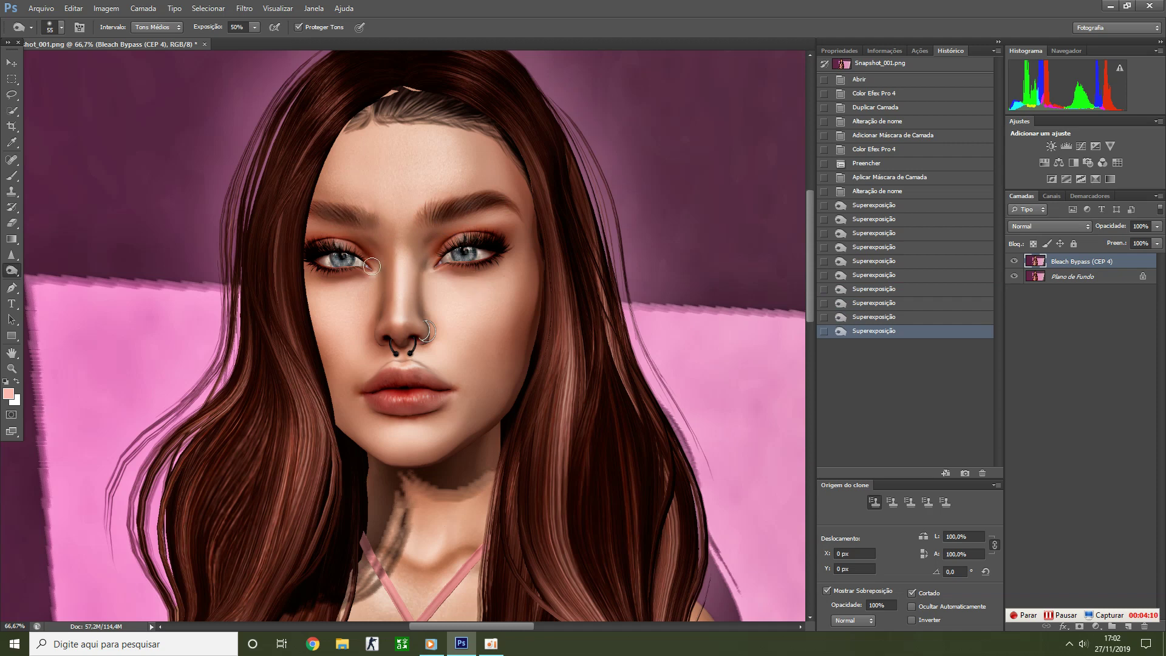
pyautogui.click(11, 368)
pyautogui.click(408, 265)
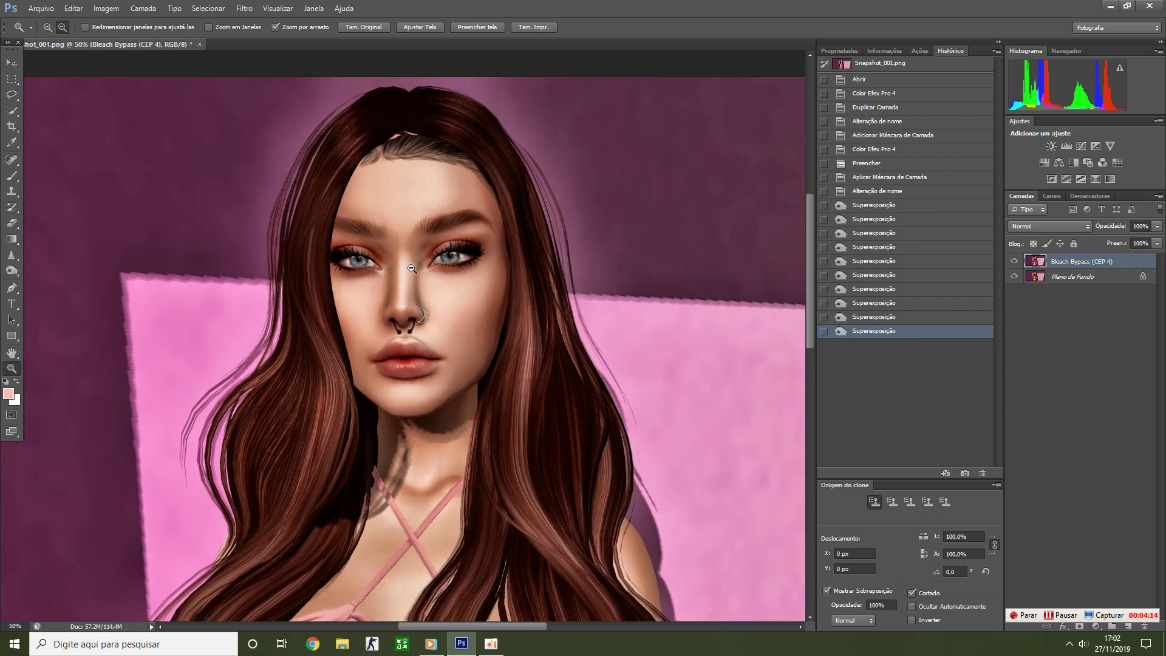
# - Zoom out and quick-select the hair from the top down with an enlarged brush
pyautogui.click(415, 279)
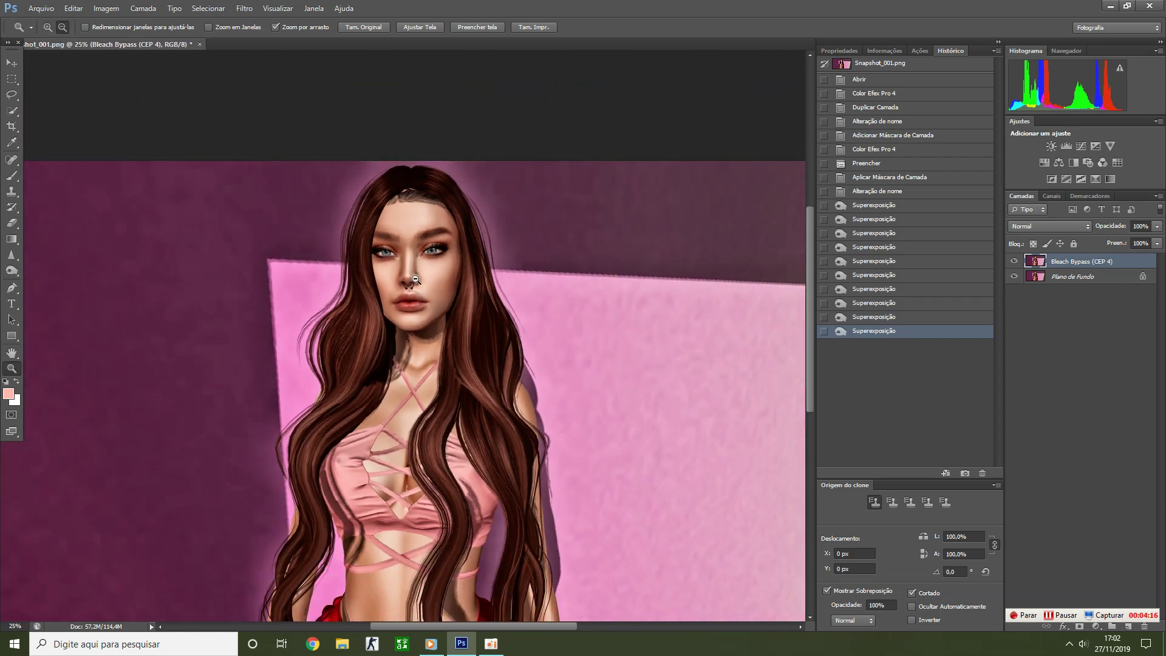
pyautogui.scroll(1, 417, 283)
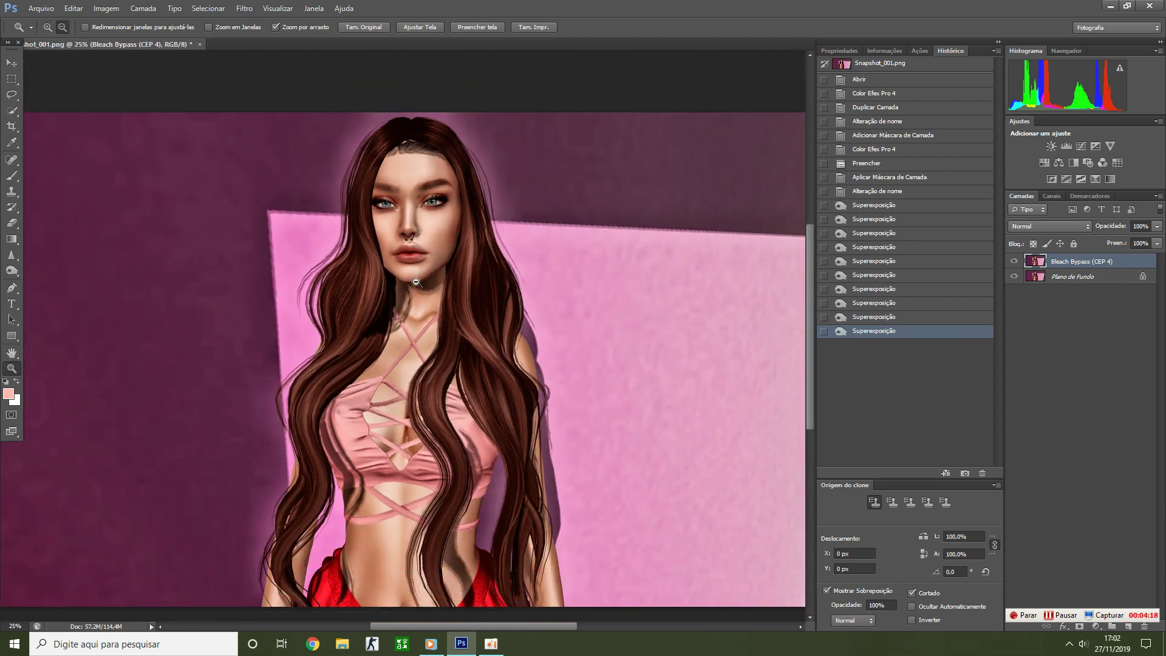
pyautogui.click(12, 111)
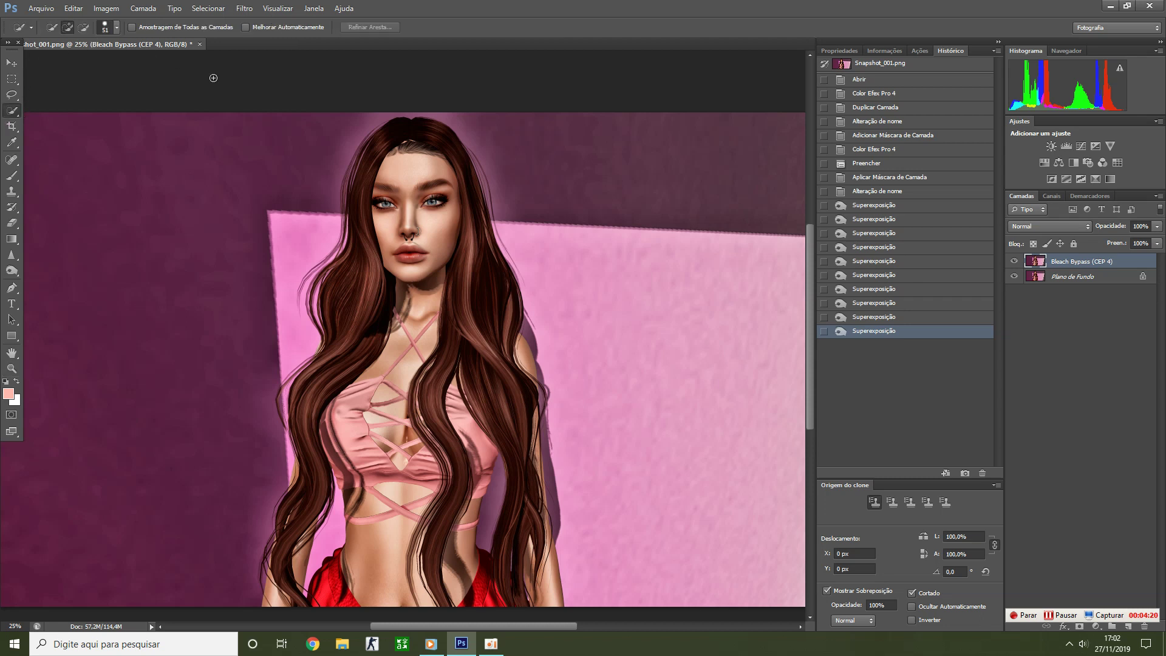
pyautogui.moveTo(423, 126); pyautogui.dragTo(442, 131)
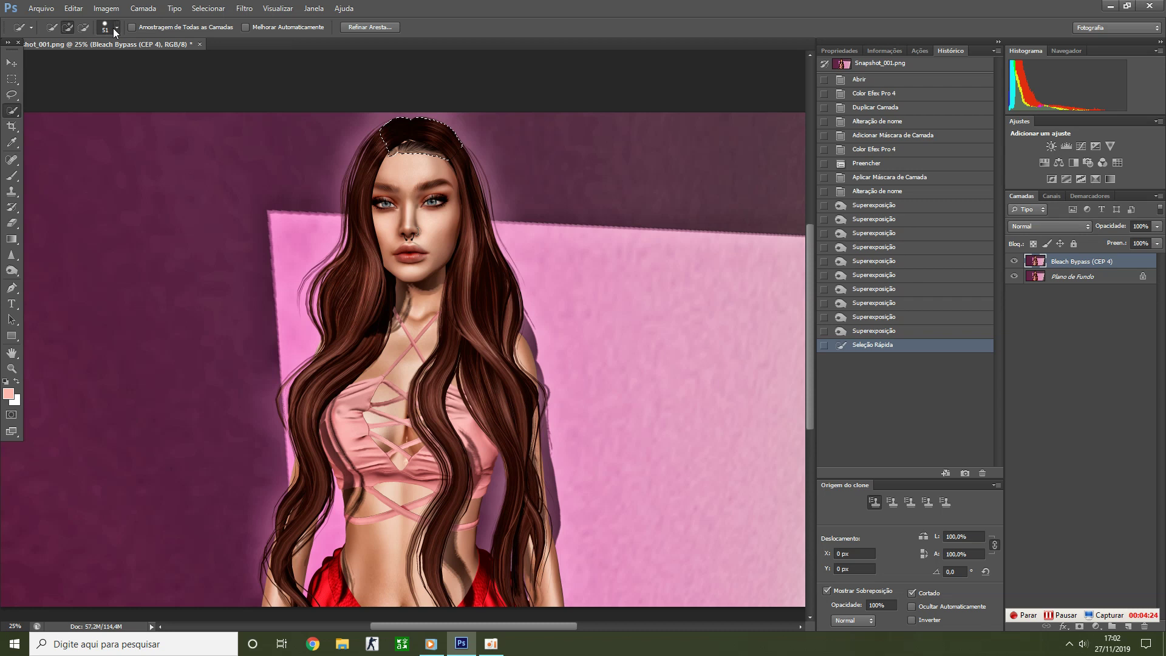
pyautogui.click(114, 27)
pyautogui.moveTo(72, 63); pyautogui.dragTo(68, 62)
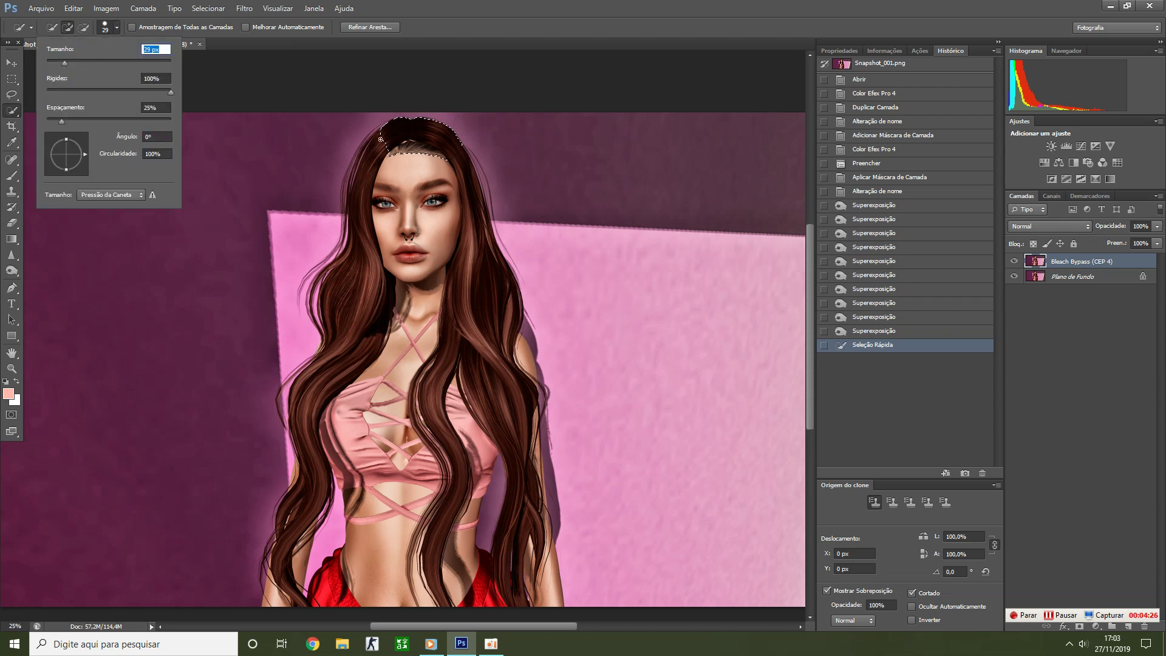
pyautogui.press(']')
pyautogui.press(']')
pyautogui.moveTo(462, 152)
pyautogui.mouseDown()
pyautogui.moveTo(478, 277)
pyautogui.moveTo(455, 327)
pyautogui.moveTo(505, 398)
pyautogui.moveTo(515, 492)
pyautogui.moveTo(471, 532)
pyautogui.moveTo(511, 517)
pyautogui.mouseUp()
# - Extend the selection along the hair edges and the lower left strands
pyautogui.scroll(-1, 504, 399)
pyautogui.click(84, 27)
pyautogui.click(67, 26)
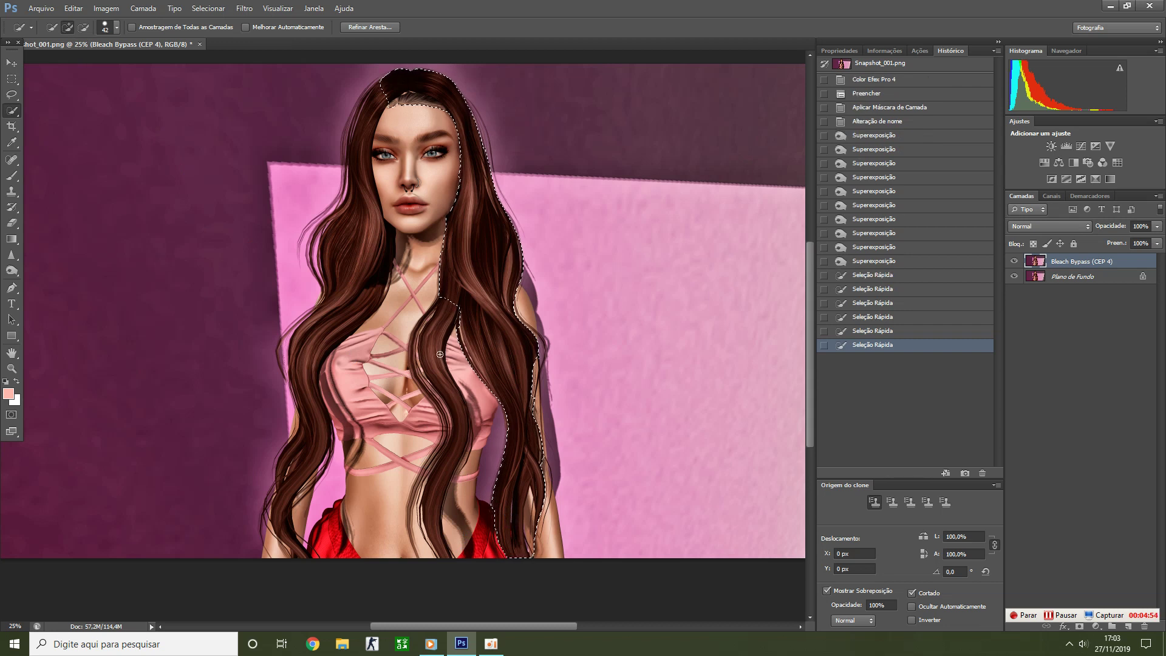
pyautogui.moveTo(432, 352)
pyautogui.mouseDown()
pyautogui.moveTo(423, 367)
pyautogui.moveTo(455, 422)
pyautogui.moveTo(452, 442)
pyautogui.mouseUp()
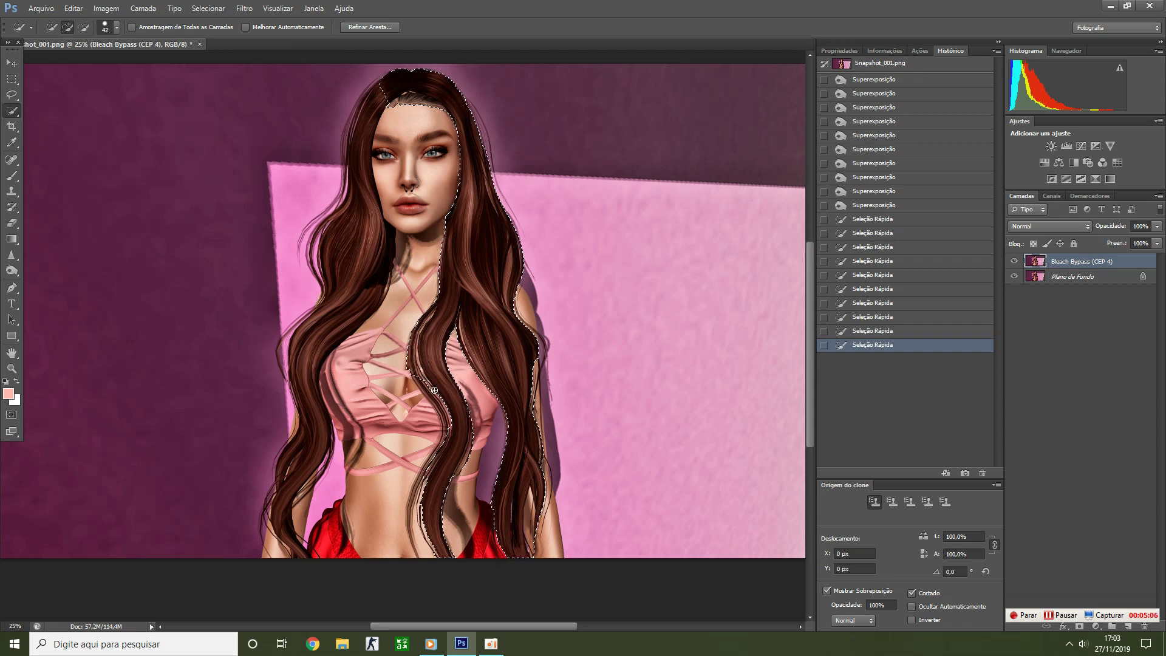
pyautogui.moveTo(446, 407); pyautogui.dragTo(444, 429)
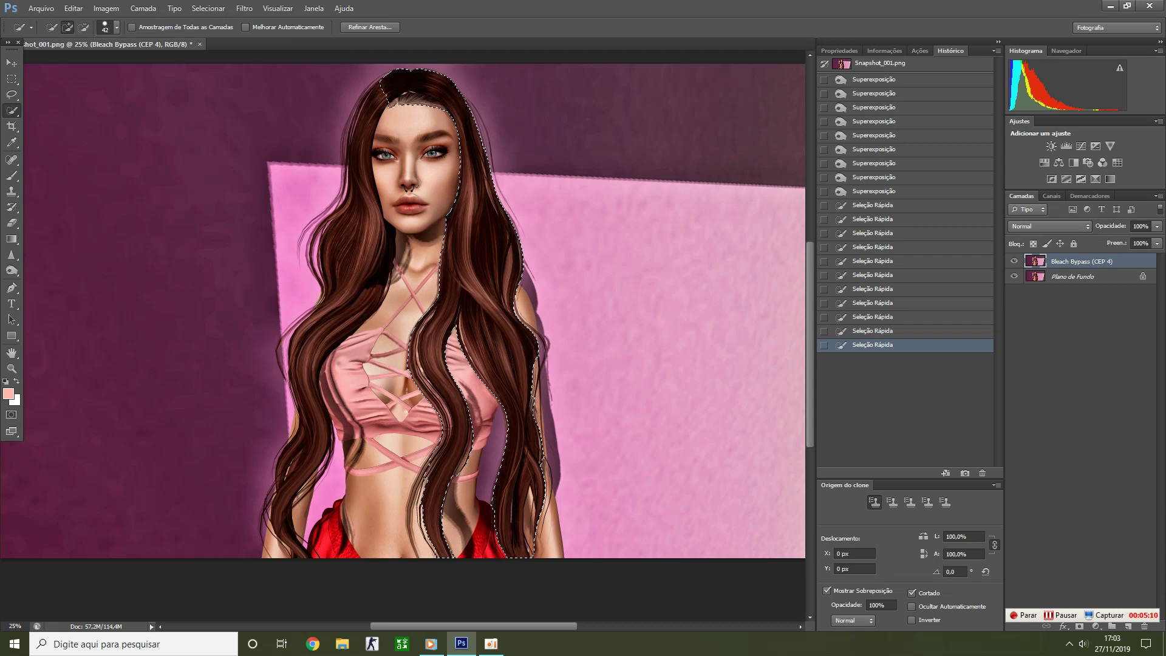
pyautogui.moveTo(355, 162)
pyautogui.mouseDown()
pyautogui.moveTo(357, 150)
pyautogui.moveTo(343, 170)
pyautogui.mouseUp()
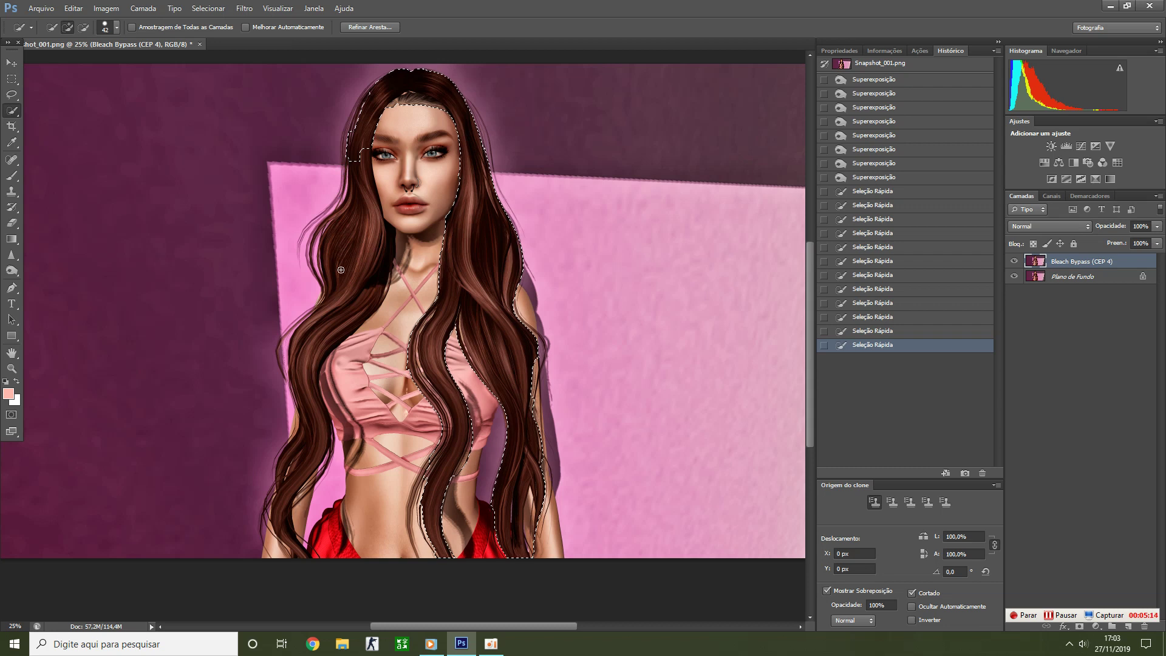
pyautogui.moveTo(341, 267); pyautogui.dragTo(319, 300)
pyautogui.click(304, 360)
pyautogui.moveTo(306, 408)
pyautogui.mouseDown()
pyautogui.moveTo(313, 385)
pyautogui.moveTo(308, 443)
pyautogui.mouseUp()
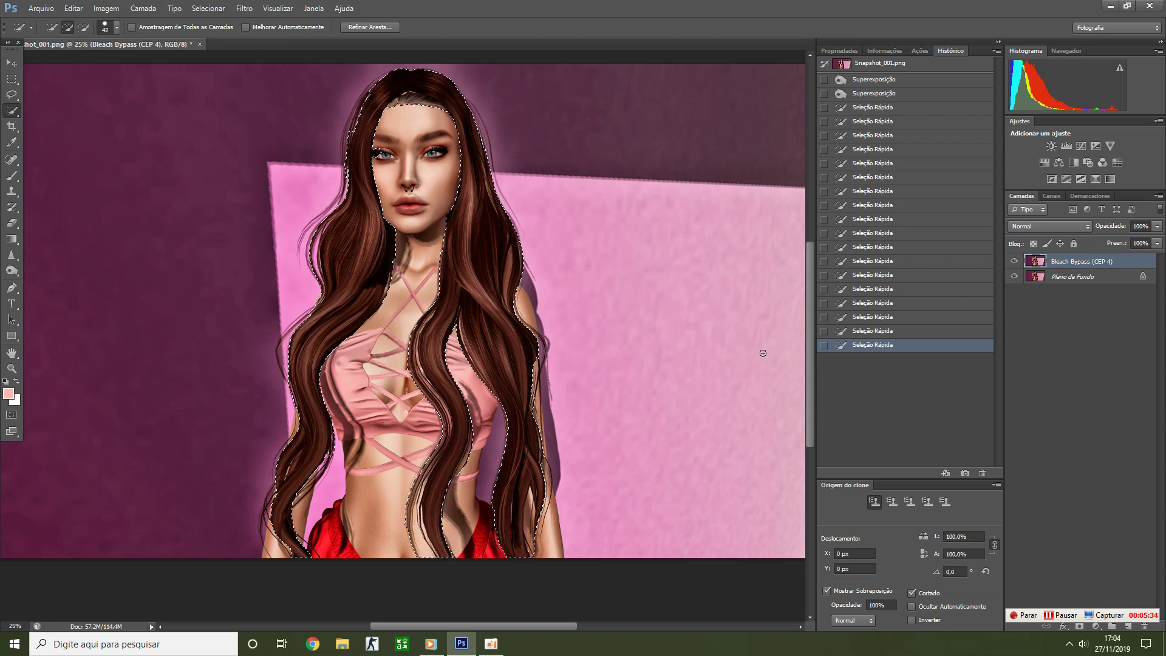
# - Undo a bad subtract stroke and add the top of the hair back
pyautogui.press('alt')
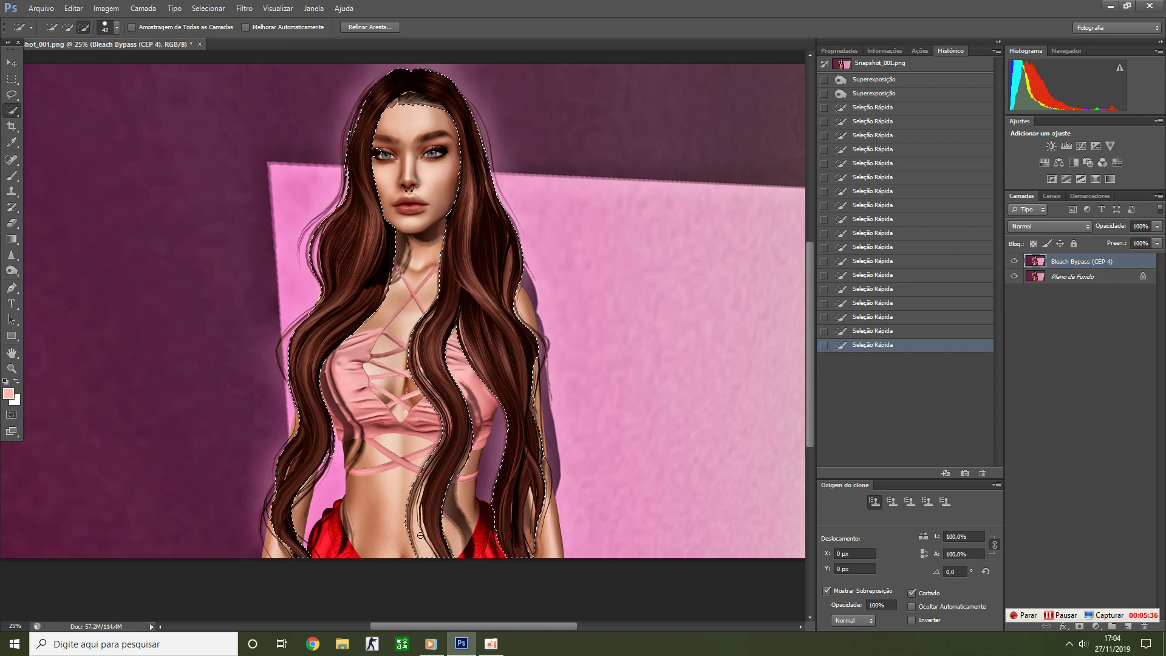
pyautogui.click(871, 332)
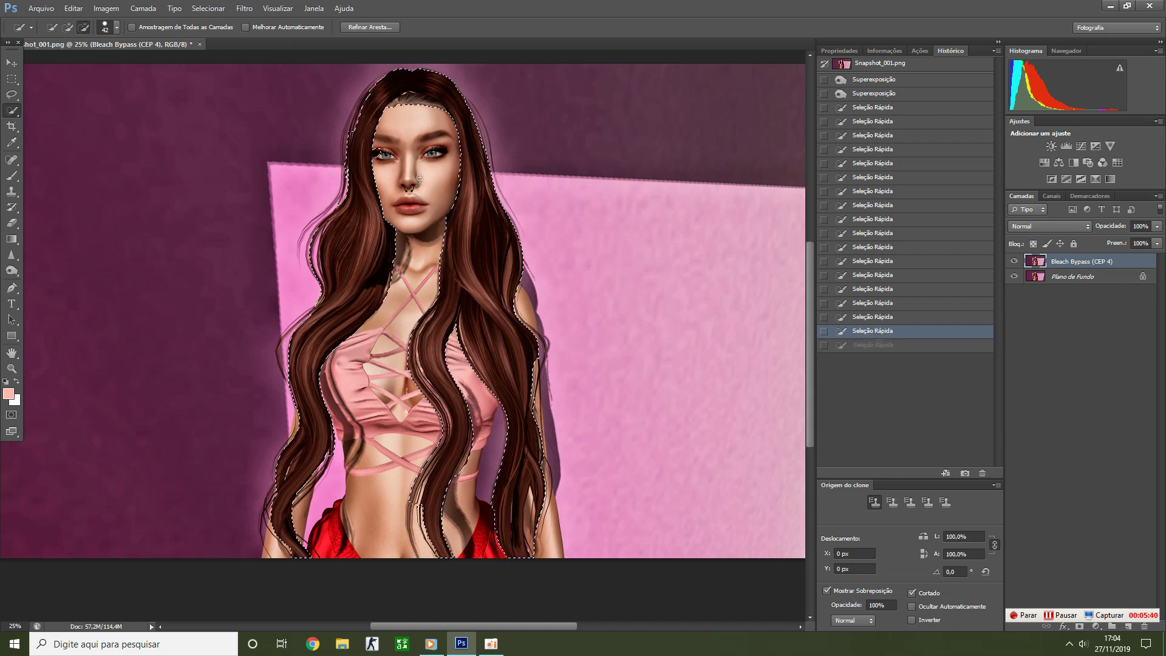
pyautogui.click(68, 27)
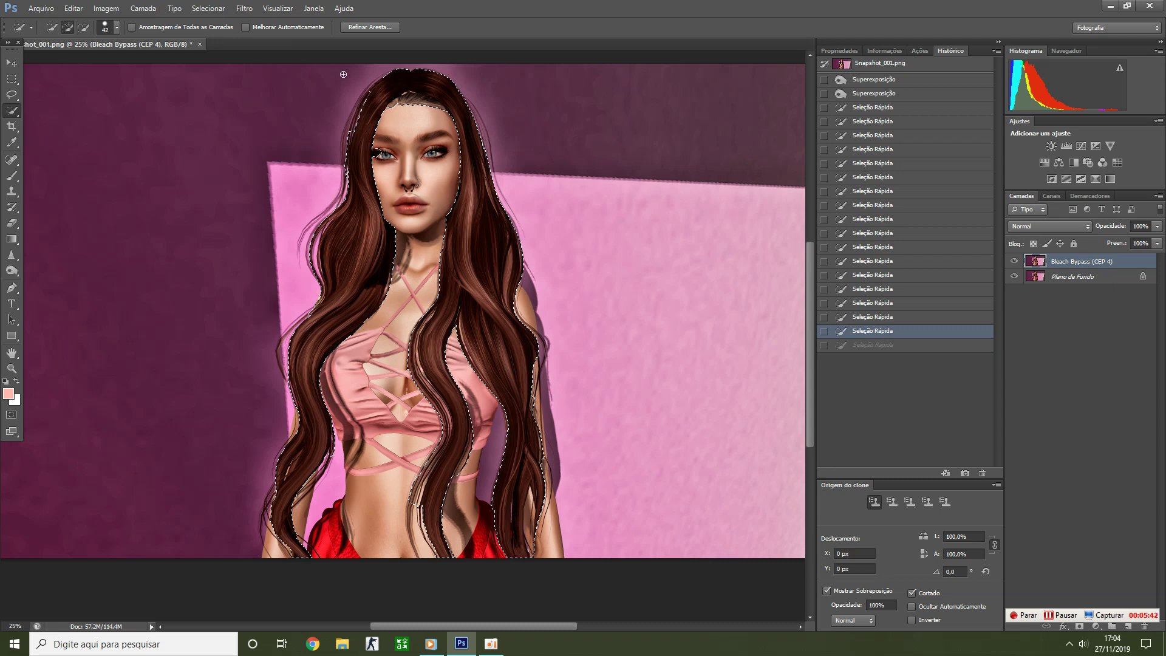
pyautogui.click(367, 106)
pyautogui.click(181, 7)
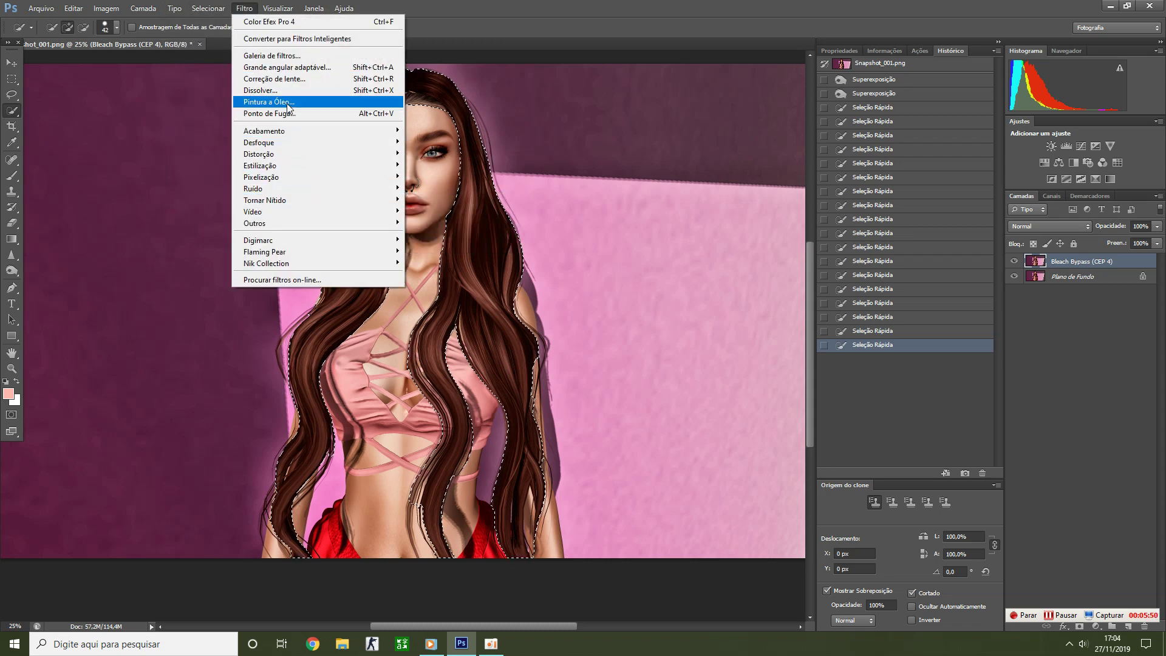
# - Preview Oil Paint, cancel it, and add a small missed area to the selection
pyautogui.press('Escape')
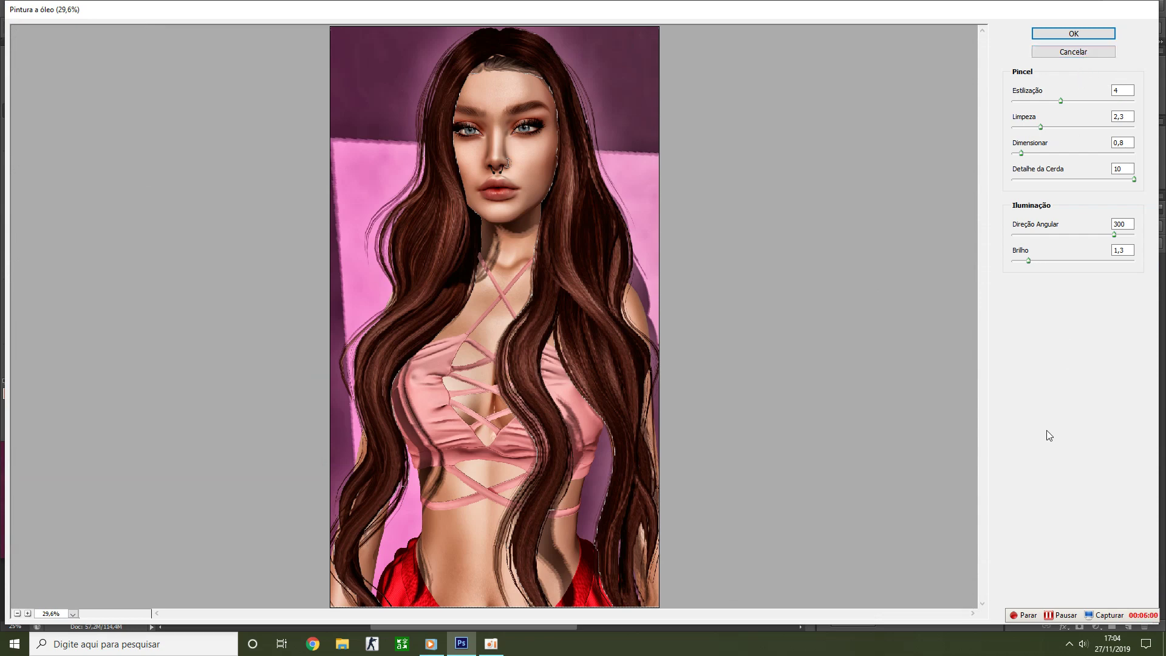
pyautogui.click(1072, 52)
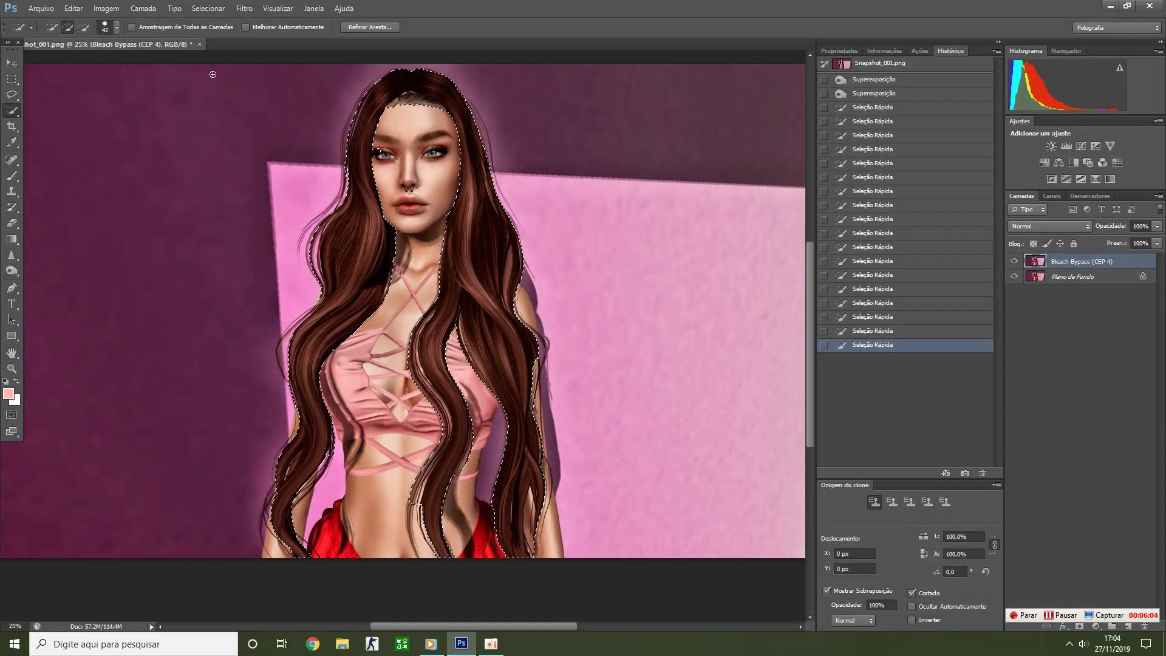
pyautogui.click(381, 156)
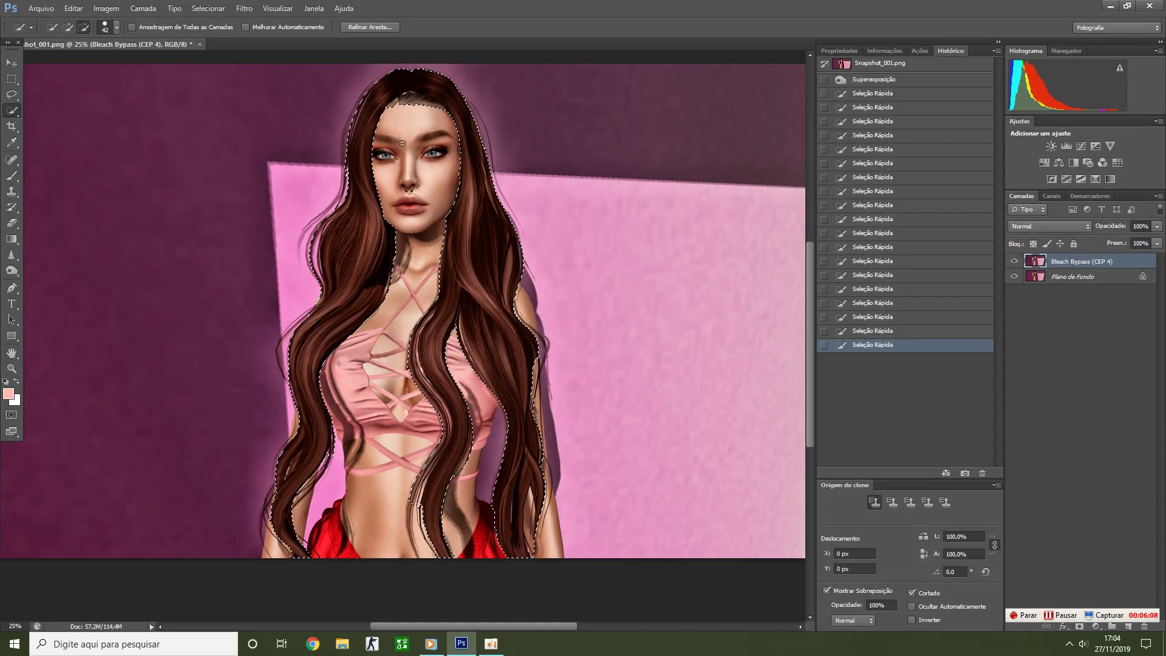
# - Apply Oil Paint with higher Estilização and lower lighting Brilho
pyautogui.click(244, 8)
pyautogui.click(277, 100)
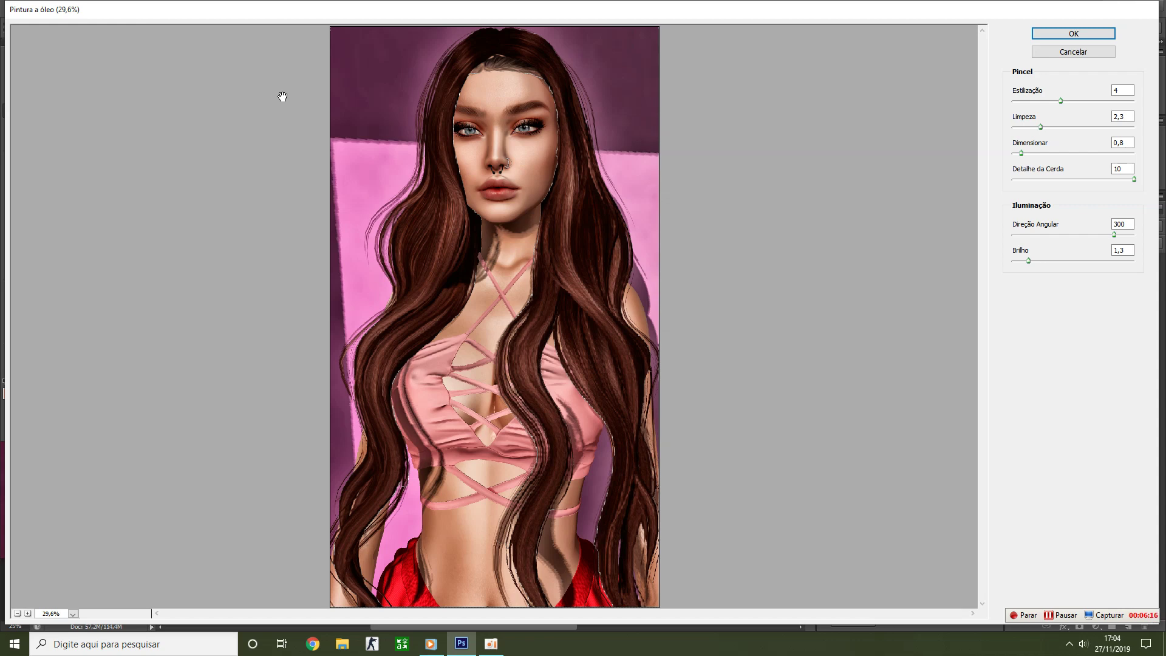
pyautogui.moveTo(1061, 101); pyautogui.dragTo(1087, 106)
pyautogui.moveTo(1070, 99)
pyautogui.mouseDown()
pyautogui.moveTo(1089, 105)
pyautogui.moveTo(995, 134)
pyautogui.moveTo(1036, 133)
pyautogui.moveTo(1040, 156)
pyautogui.mouseUp()
pyautogui.moveTo(1028, 260); pyautogui.dragTo(1022, 262)
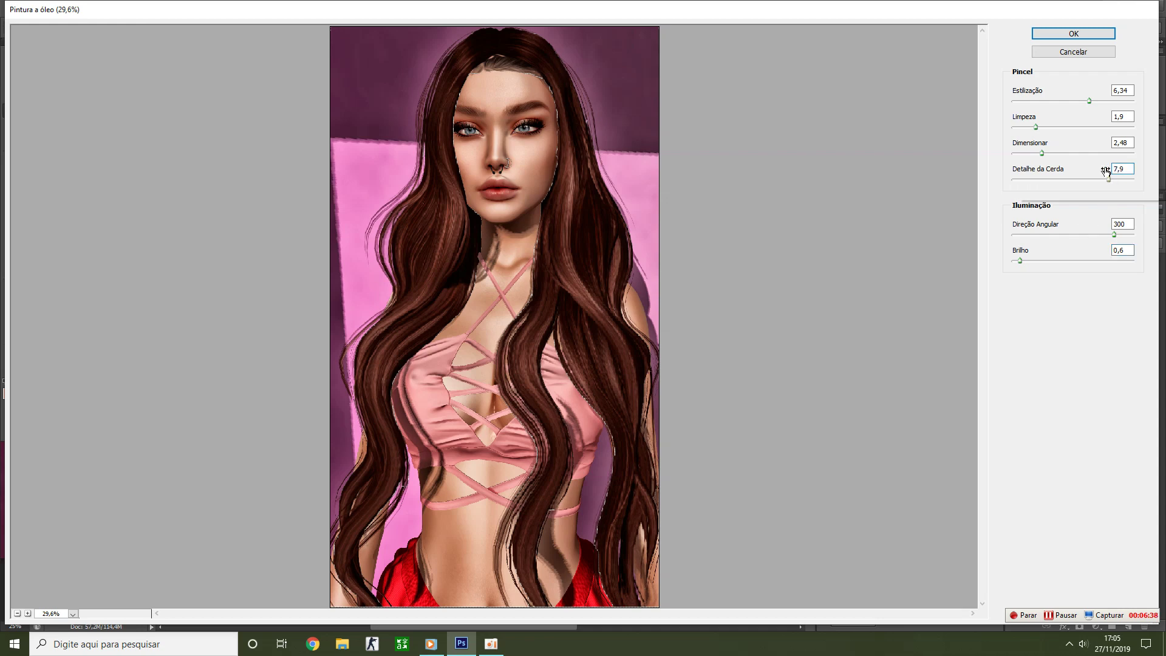
pyautogui.click(1072, 34)
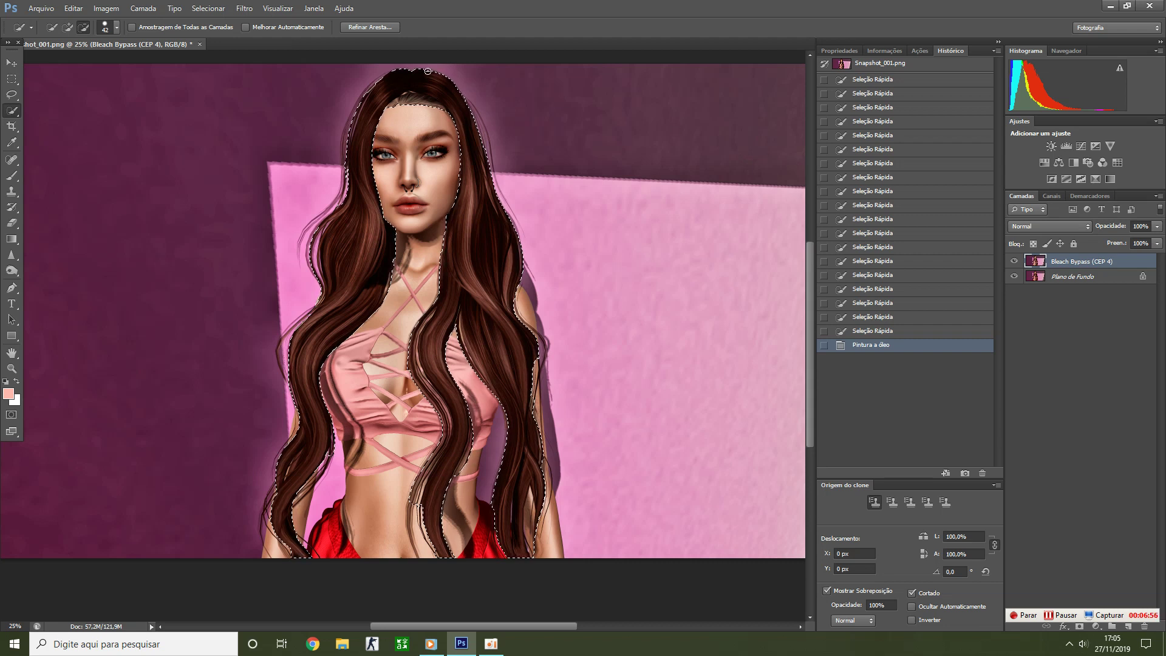
# - Drop the selection and return to the 'Cancelar seleção' history state
pyautogui.rightClick(413, 79)
pyautogui.click(441, 89)
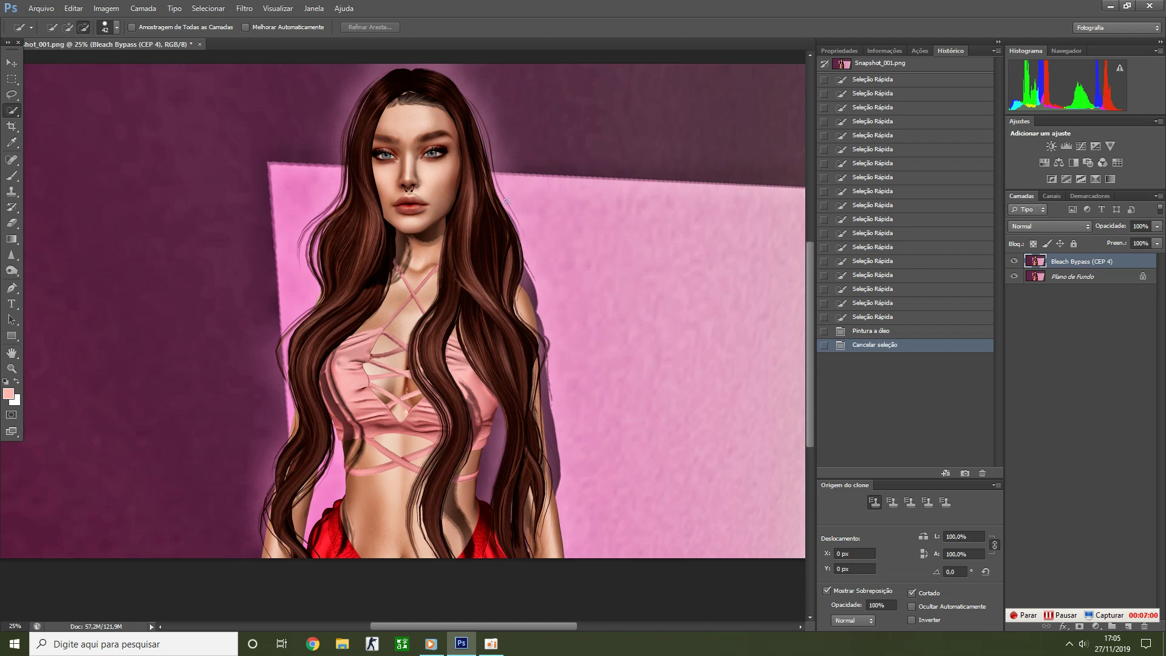
pyautogui.click(888, 319)
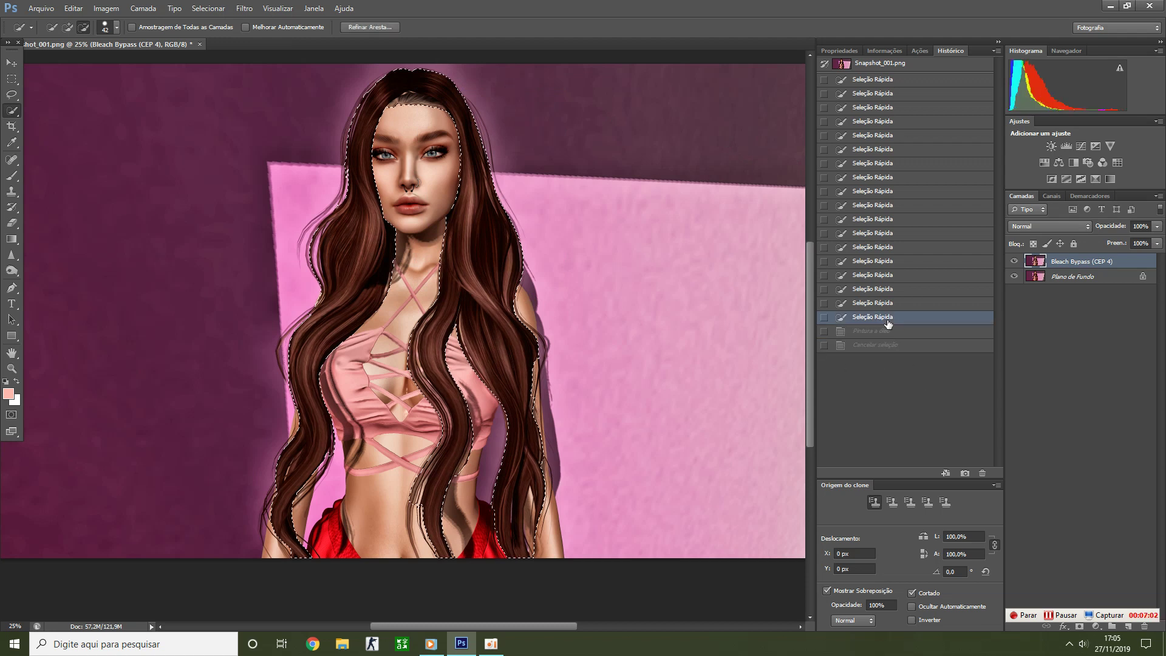
pyautogui.click(889, 346)
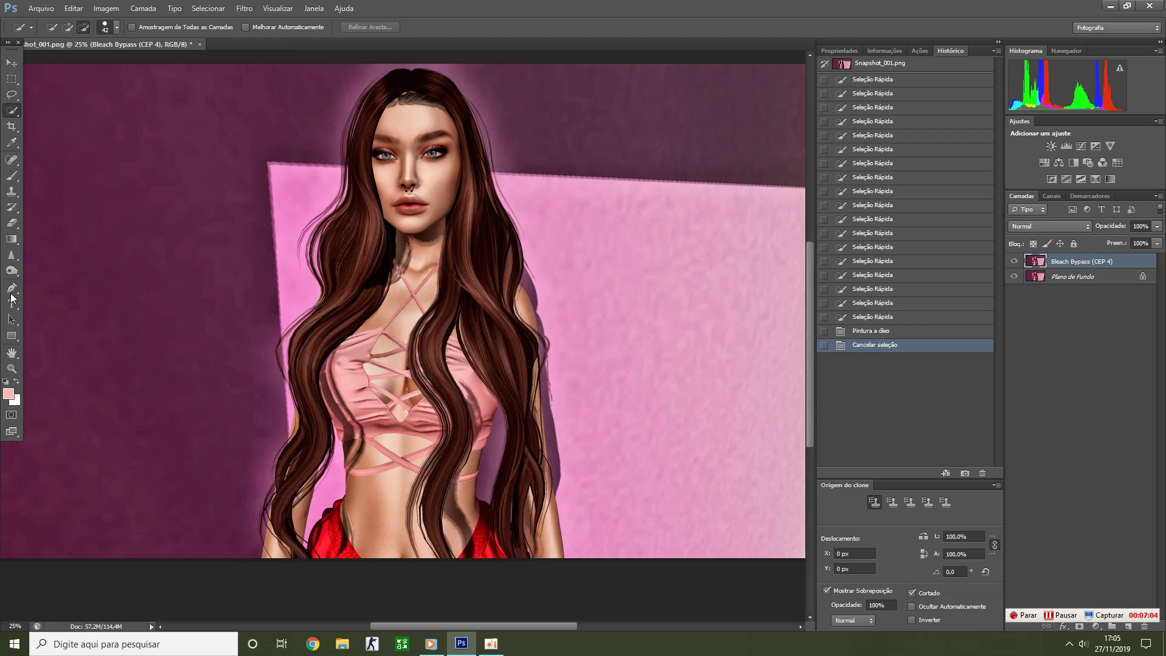
# - Zoom out to 16.67% and set the Quick Selection brush to 59 px
pyautogui.click(15, 371)
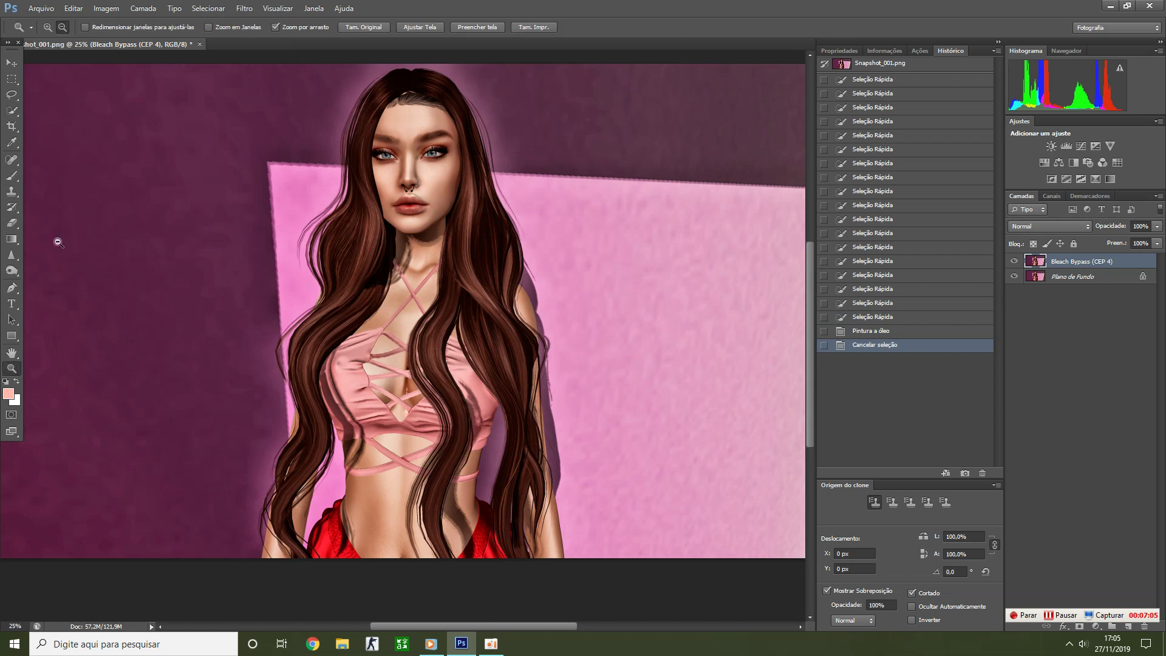
pyautogui.keyDown('alt'); pyautogui.click(368, 279); pyautogui.keyUp('alt')
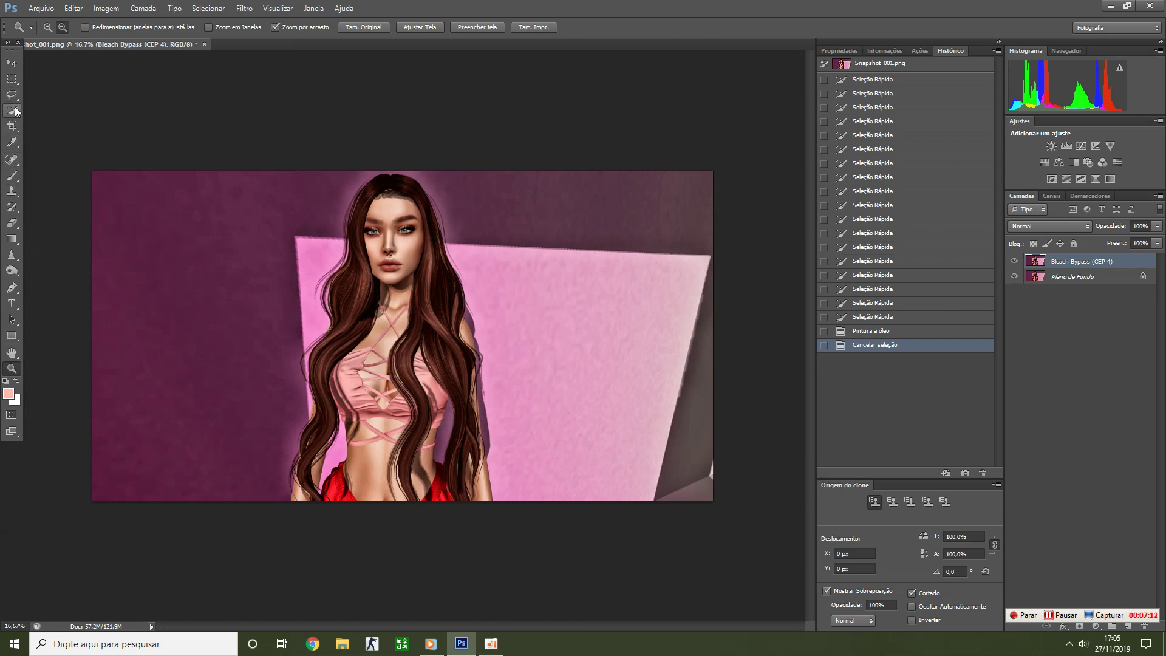
pyautogui.click(16, 111)
pyautogui.click(116, 28)
pyautogui.moveTo(77, 63); pyautogui.dragTo(85, 62)
pyautogui.click(117, 27)
# - Quick-select the top and right background, refining the edge near the arm
pyautogui.moveTo(87, 175); pyautogui.dragTo(604, 173)
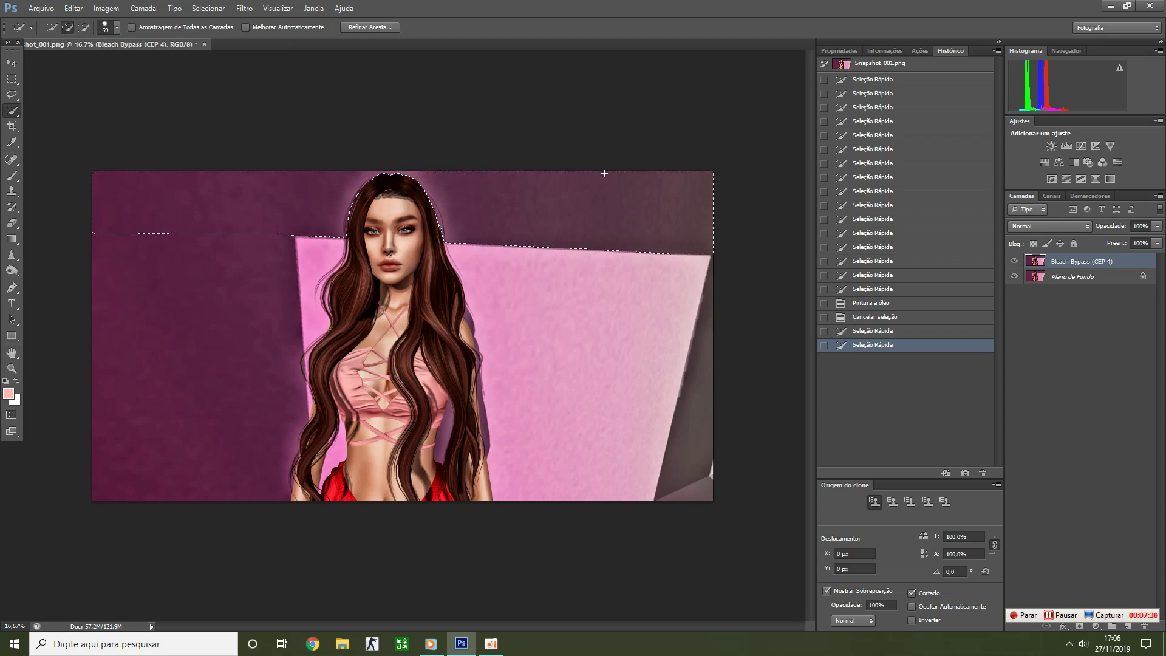
pyautogui.moveTo(605, 173); pyautogui.dragTo(638, 240)
pyautogui.moveTo(712, 250)
pyautogui.mouseDown()
pyautogui.moveTo(693, 484)
pyautogui.moveTo(510, 495)
pyautogui.moveTo(521, 484)
pyautogui.mouseUp()
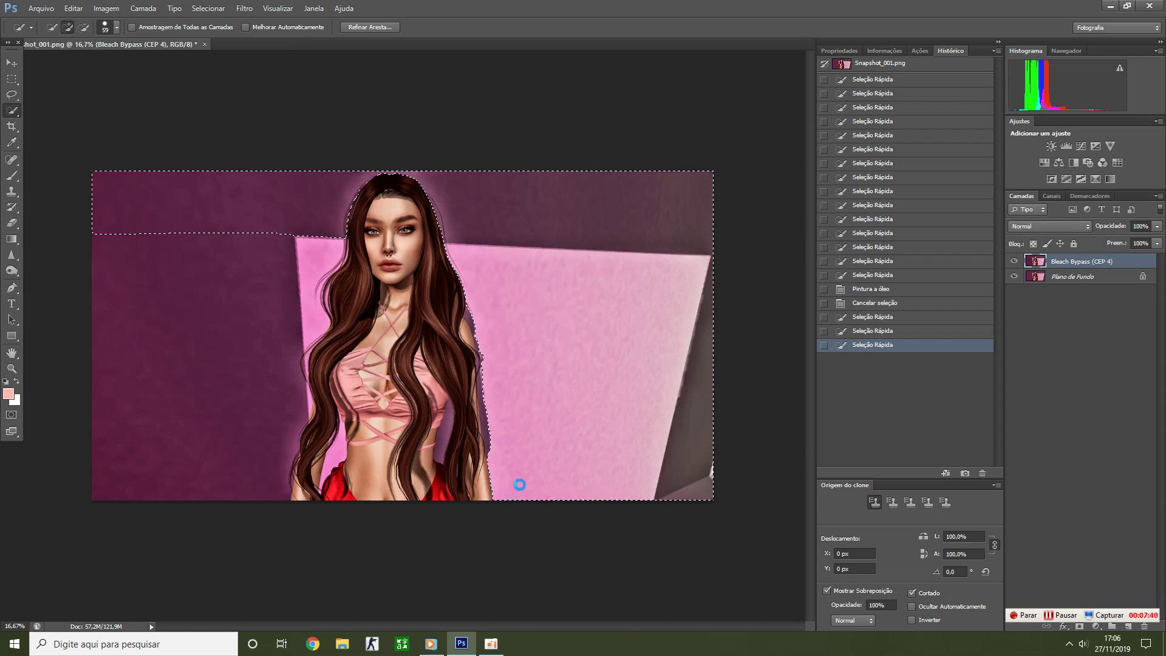
pyautogui.moveTo(481, 425); pyautogui.dragTo(486, 432)
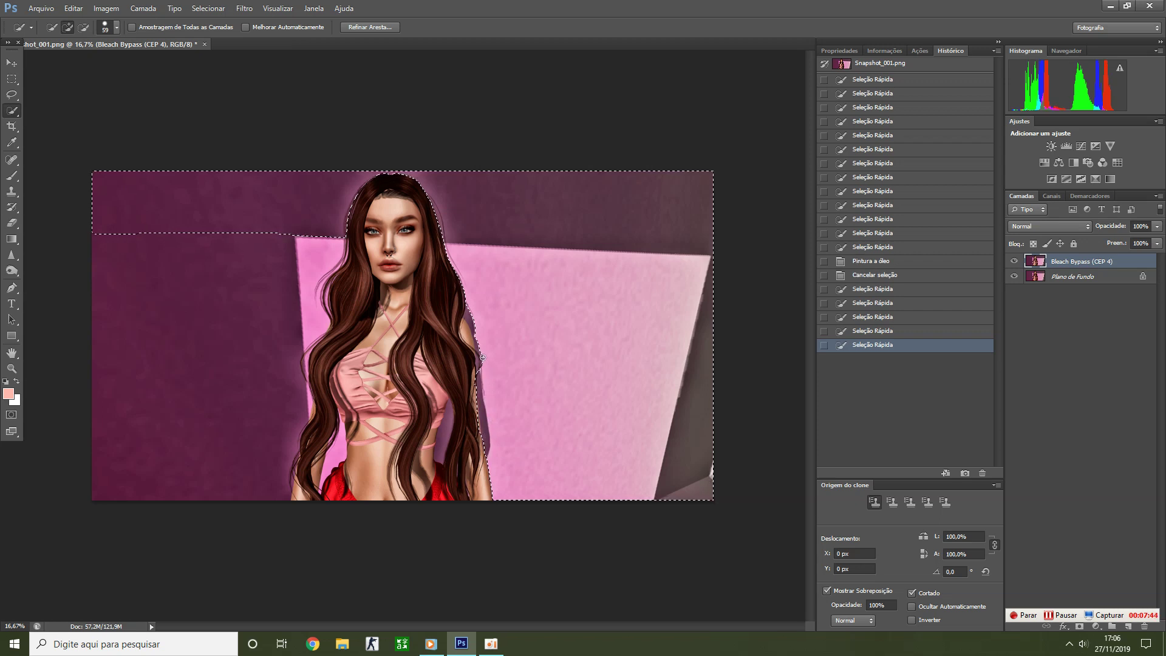
pyautogui.moveTo(481, 356); pyautogui.dragTo(487, 359)
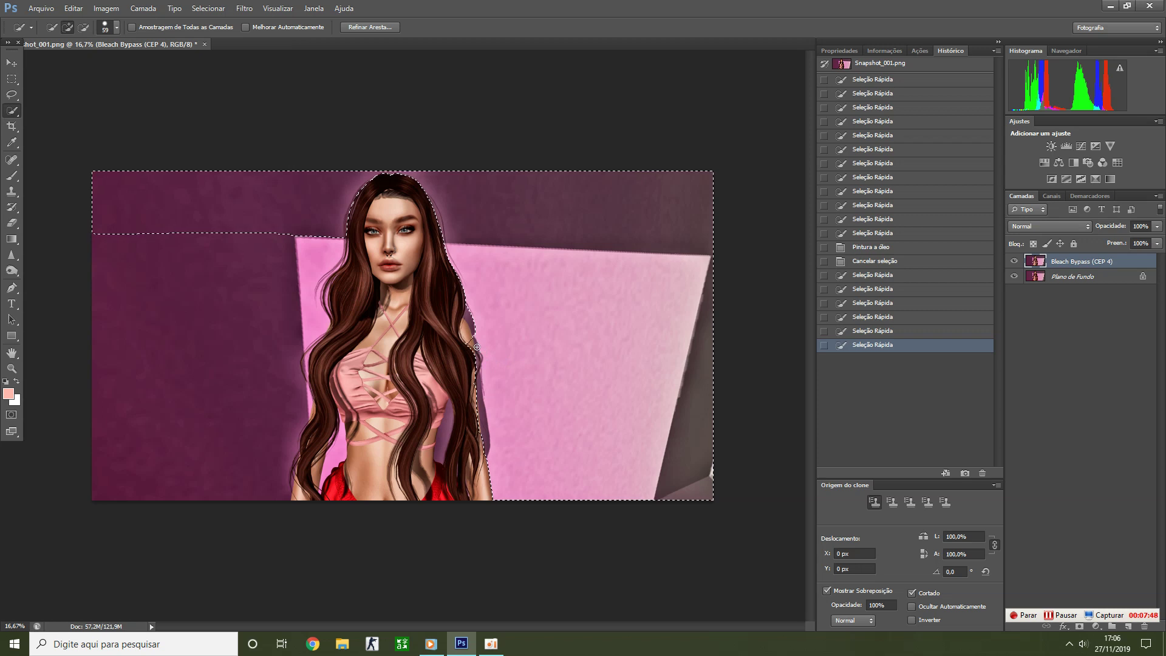
pyautogui.click(505, 353)
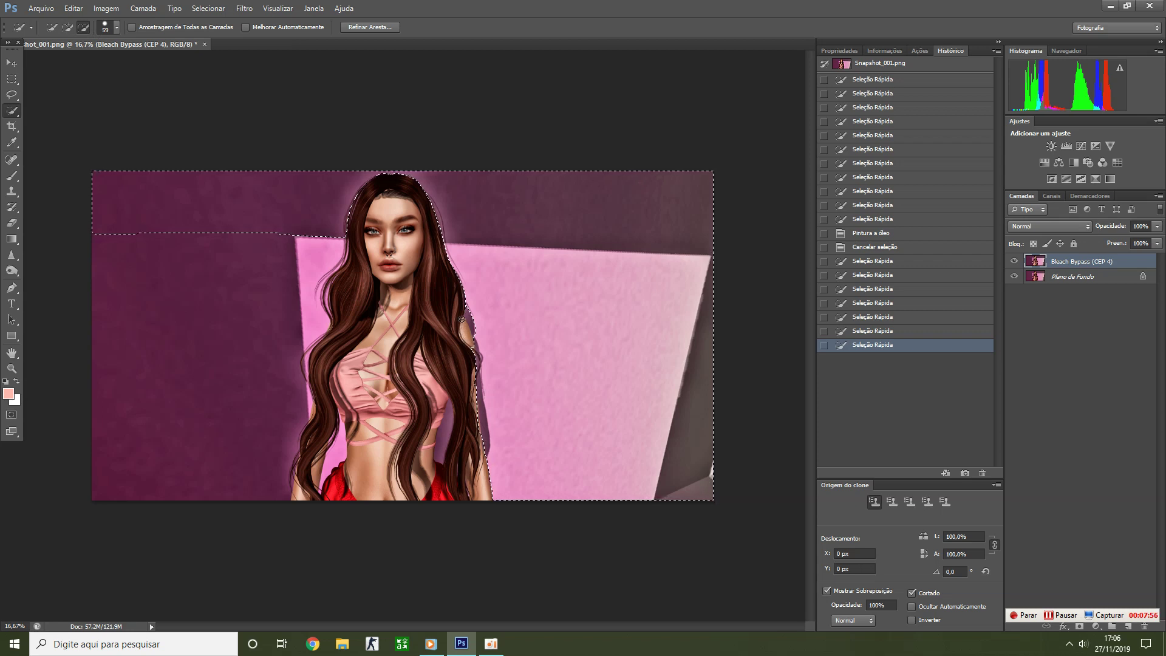
# - Add more background, remove the arm, and add the dark left background
pyautogui.click(71, 31)
pyautogui.click(482, 323)
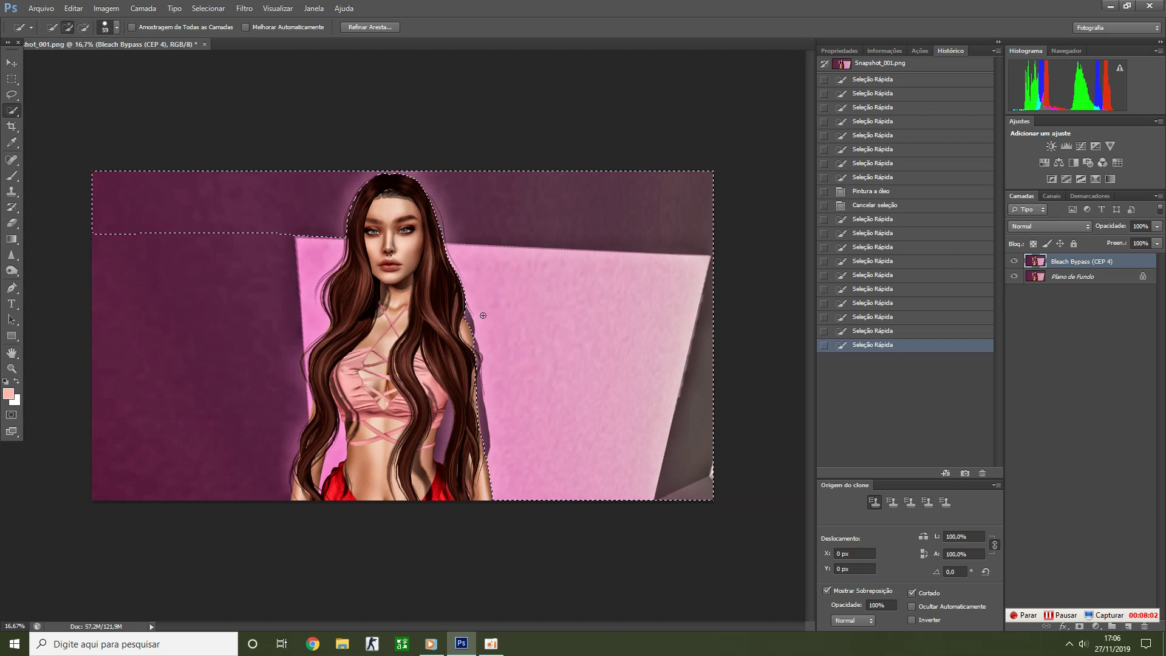
pyautogui.click(84, 26)
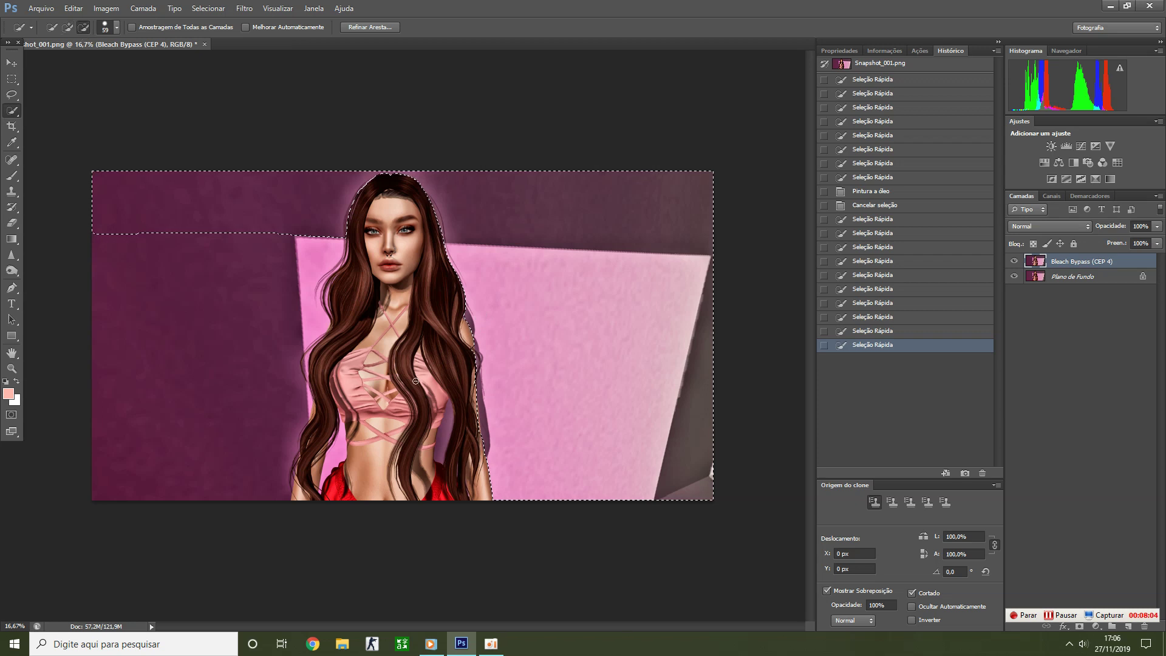
pyautogui.click(471, 354)
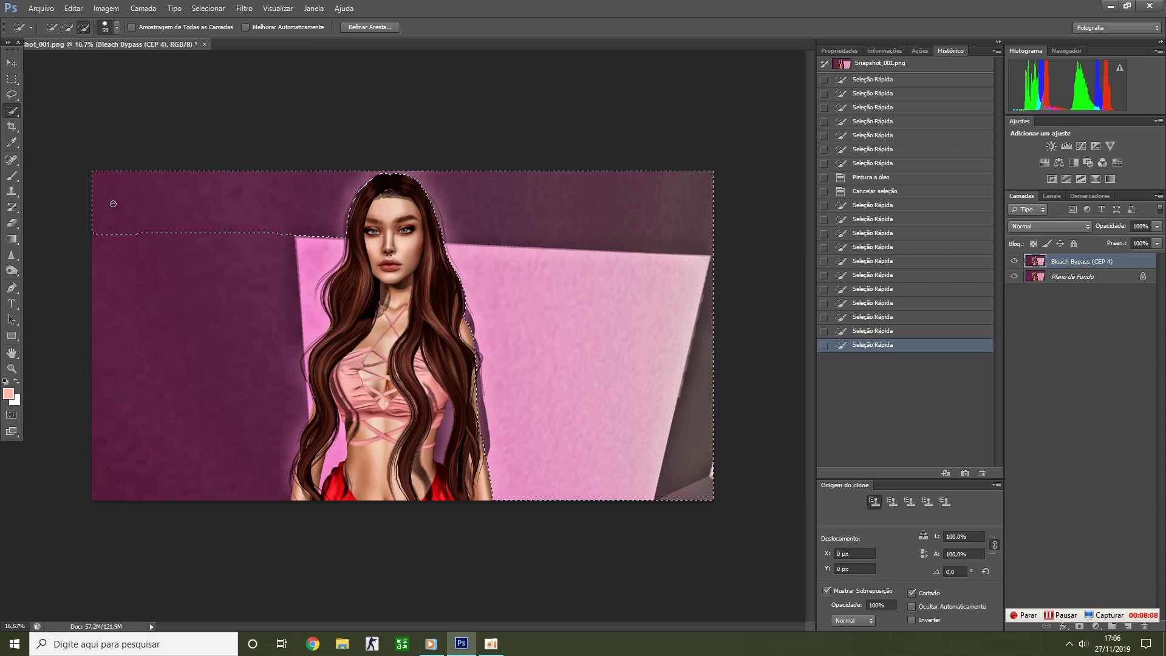
pyautogui.click(68, 31)
pyautogui.moveTo(96, 274); pyautogui.dragTo(97, 336)
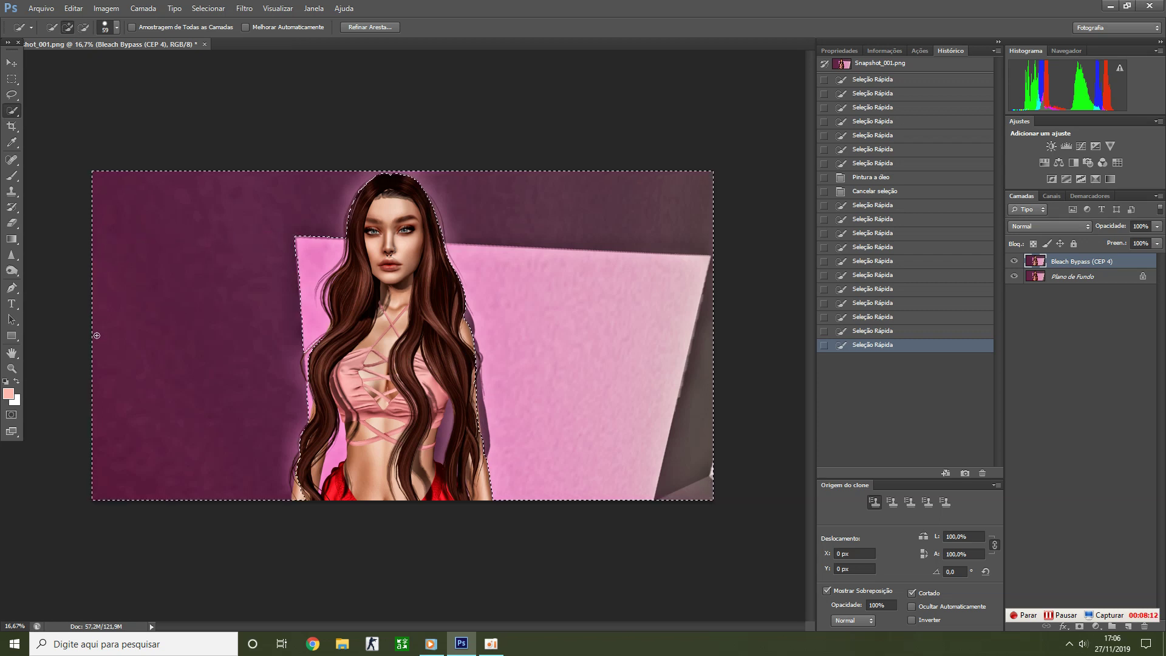
pyautogui.click(93, 218)
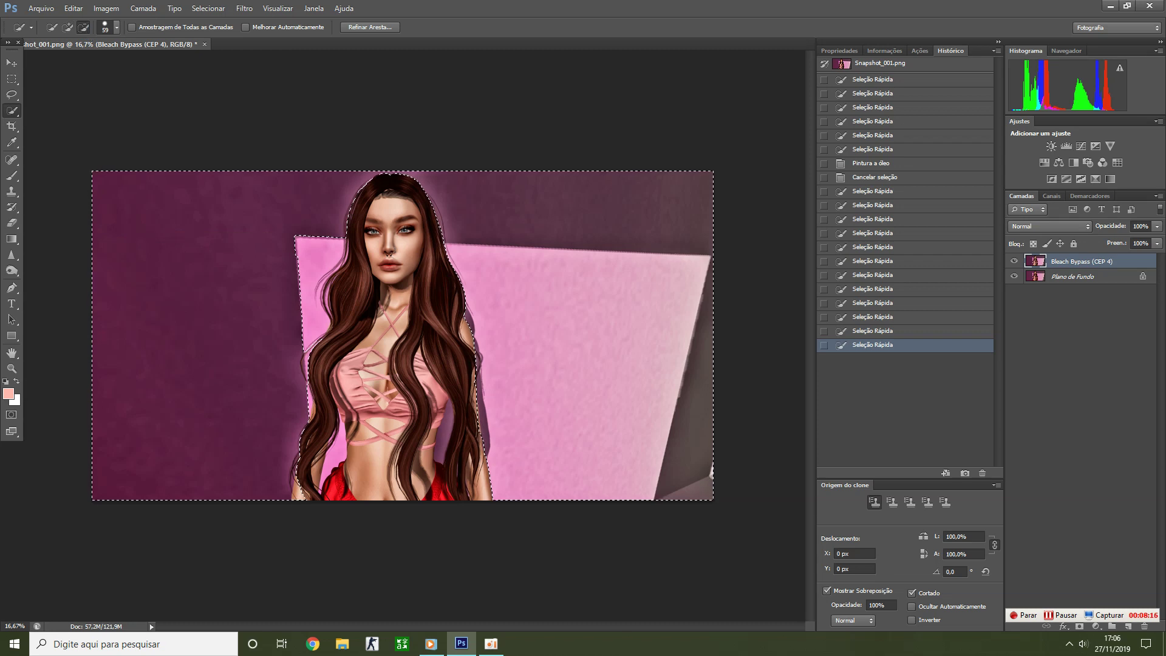
pyautogui.keyDown('alt'); pyautogui.click(299, 493); pyautogui.keyUp('alt')
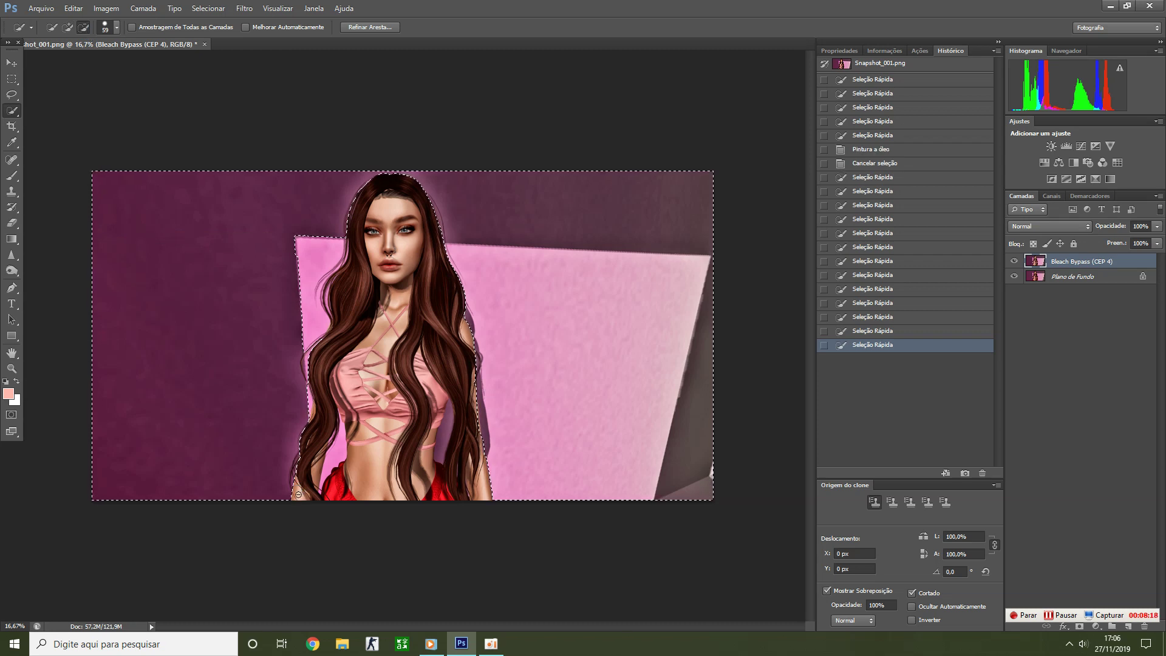
# - Tighten the selection along the left hair edge, toggling add and subtract modes
pyautogui.keyDown('alt'); pyautogui.click(310, 404); pyautogui.keyUp('alt')
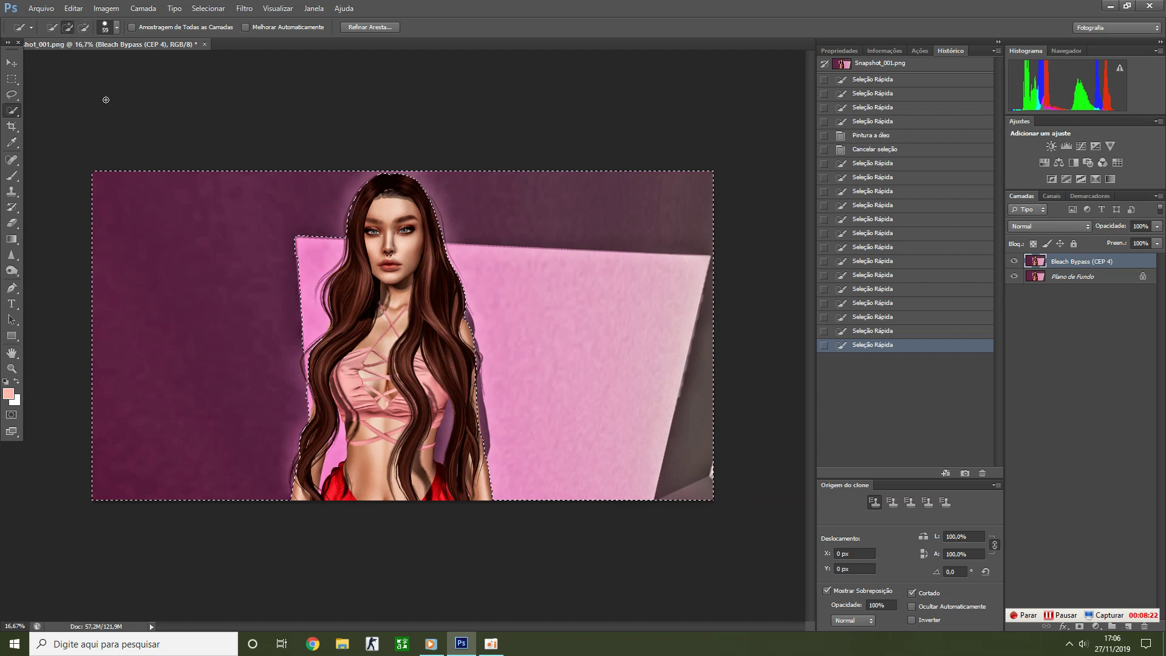
pyautogui.moveTo(300, 246)
pyautogui.mouseDown()
pyautogui.moveTo(285, 350)
pyautogui.moveTo(306, 415)
pyautogui.mouseUp()
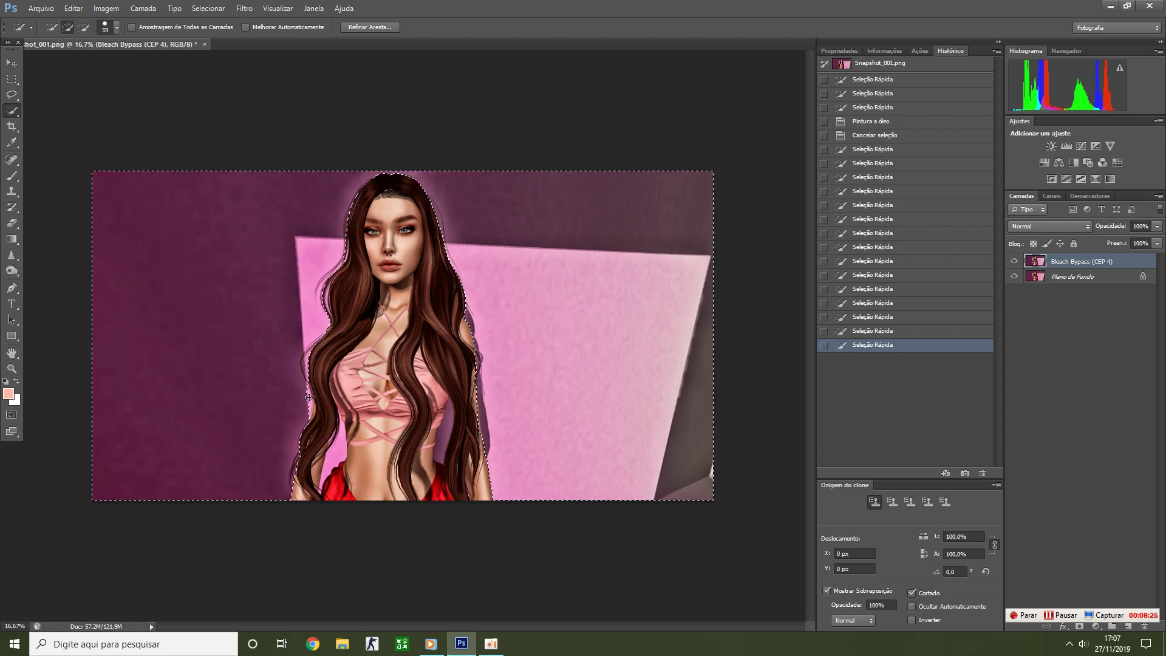
pyautogui.click(309, 410)
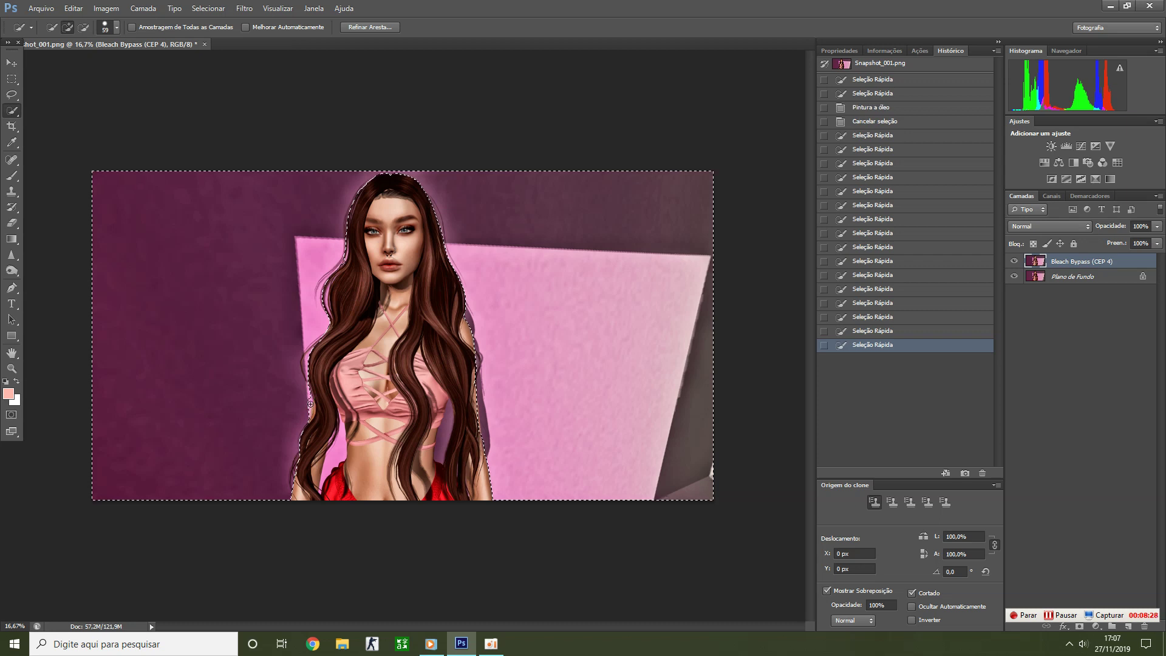
pyautogui.click(307, 411)
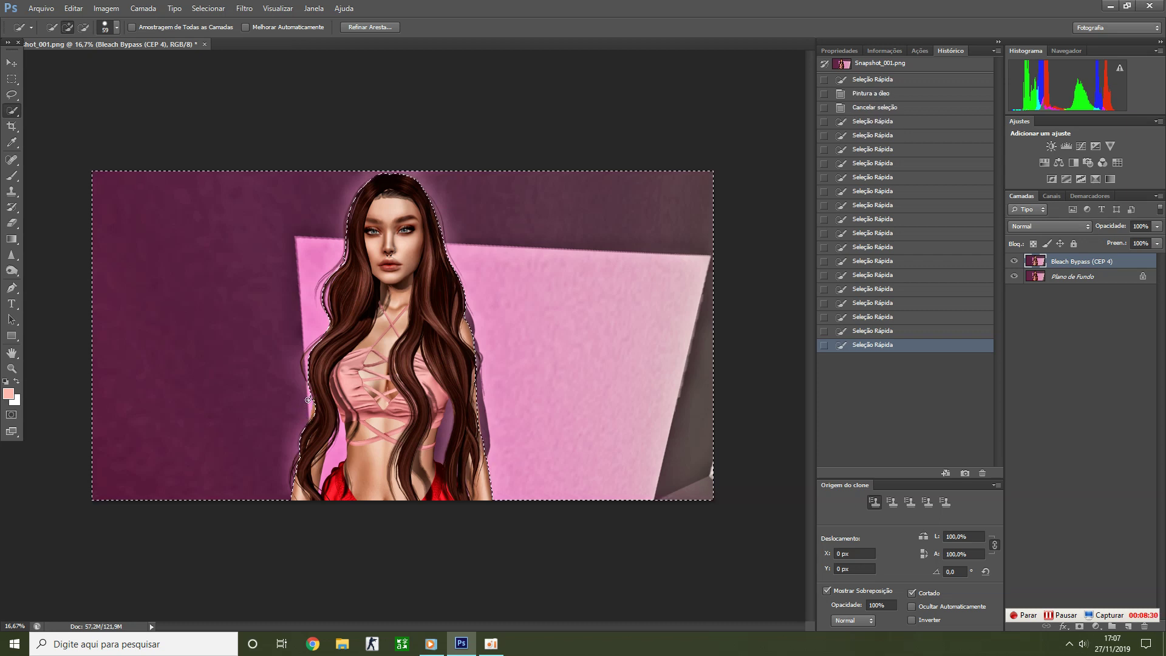
pyautogui.click(308, 400)
pyautogui.click(84, 27)
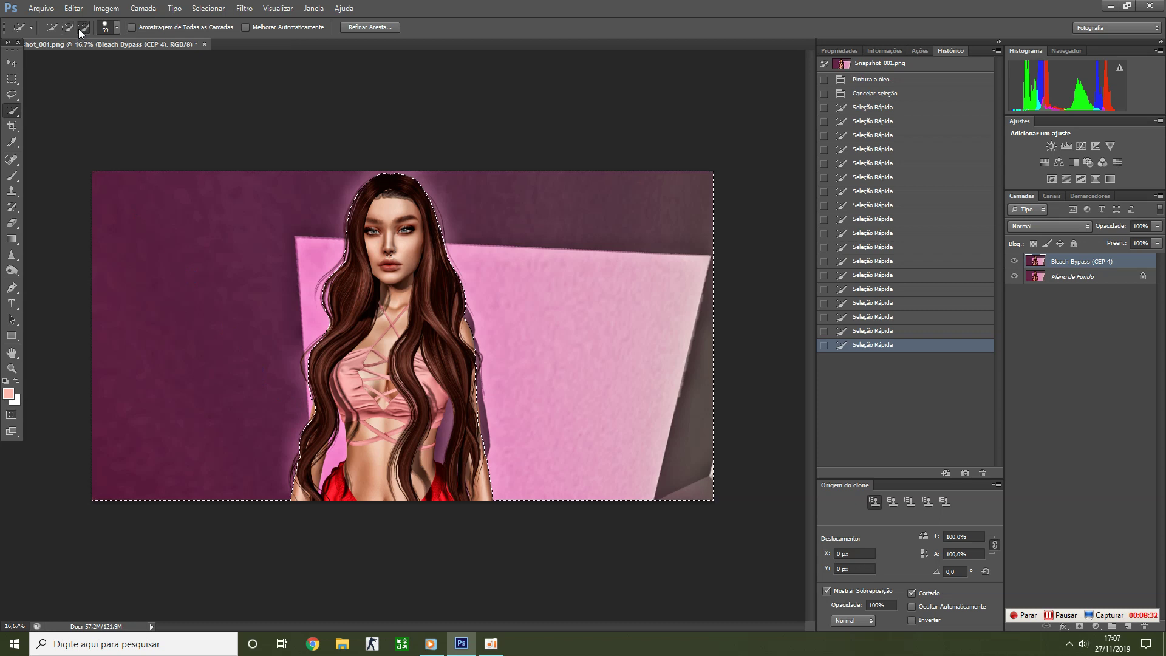
pyautogui.click(315, 415)
pyautogui.click(334, 427)
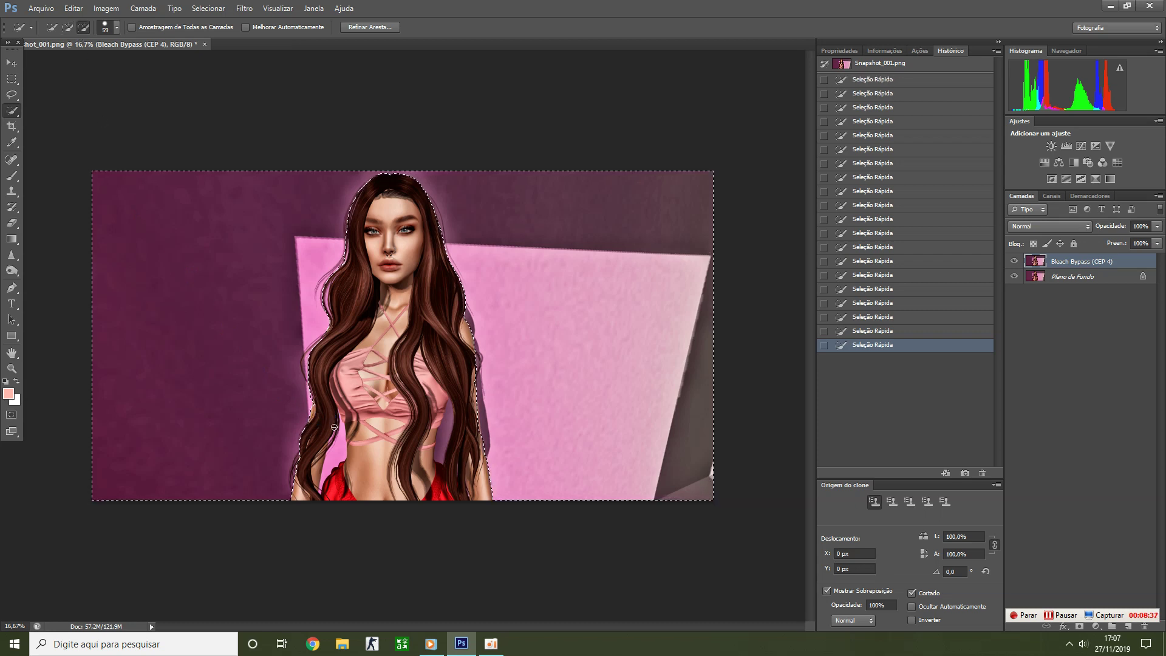
# - Add the gap by the waist to the background selection
pyautogui.click(354, 456)
pyautogui.click(343, 455)
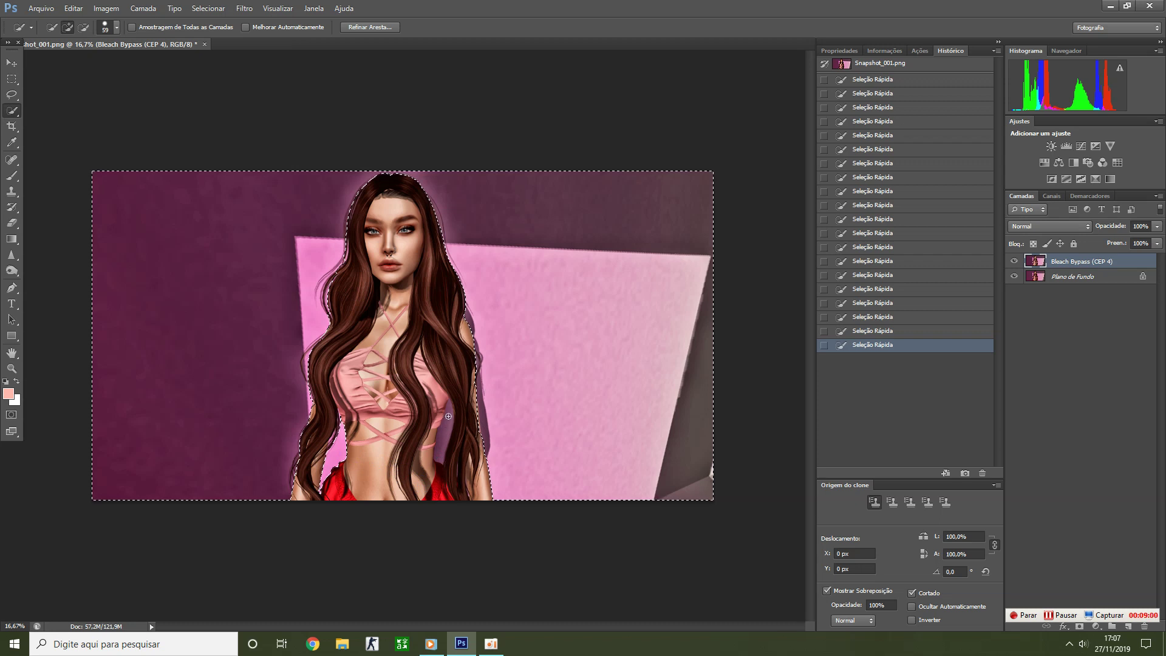
pyautogui.click(444, 436)
pyautogui.click(444, 442)
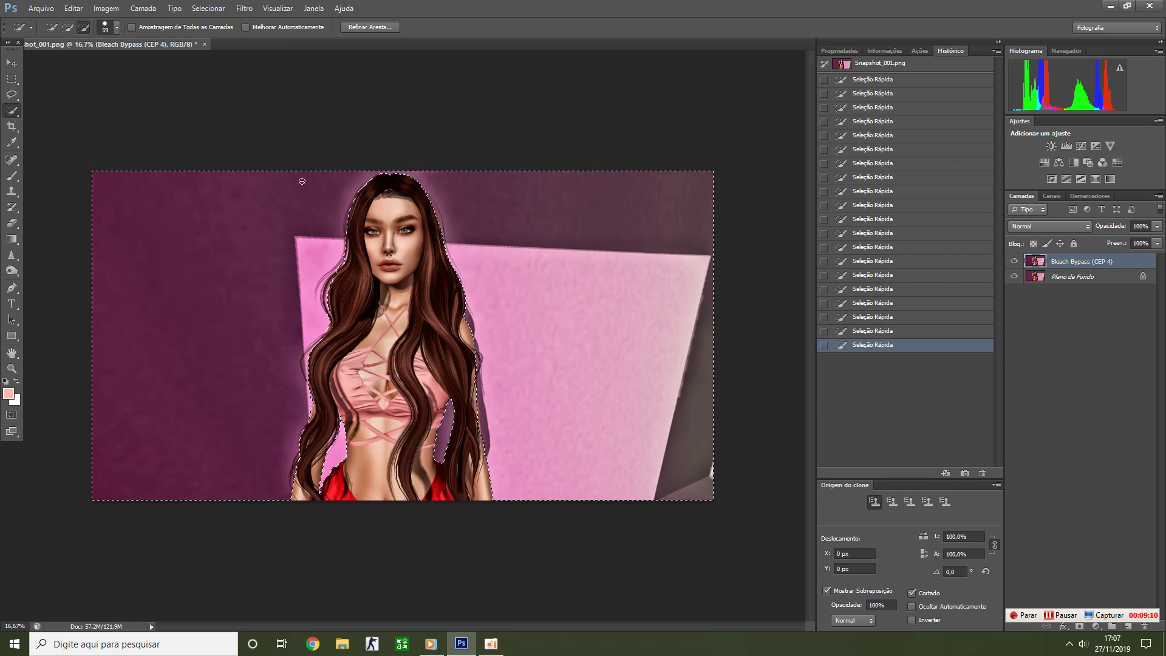
pyautogui.click(244, 8)
pyautogui.moveTo(258, 142)
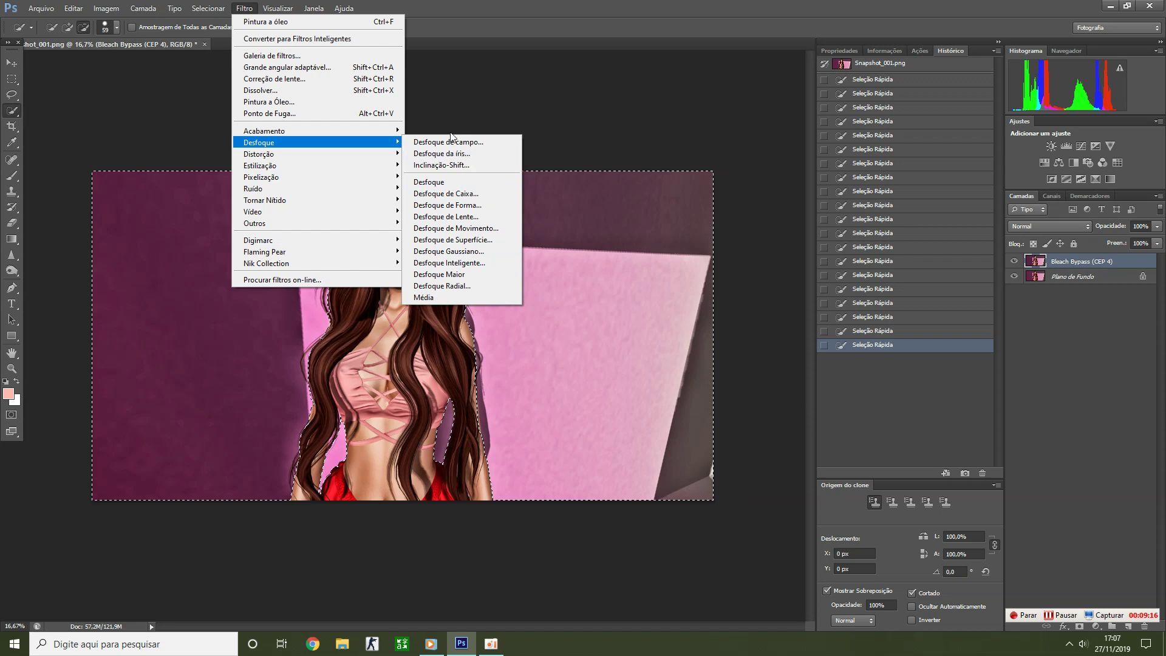
# - Apply a 20 px Desfoque de campo to the selected background
pyautogui.click(478, 142)
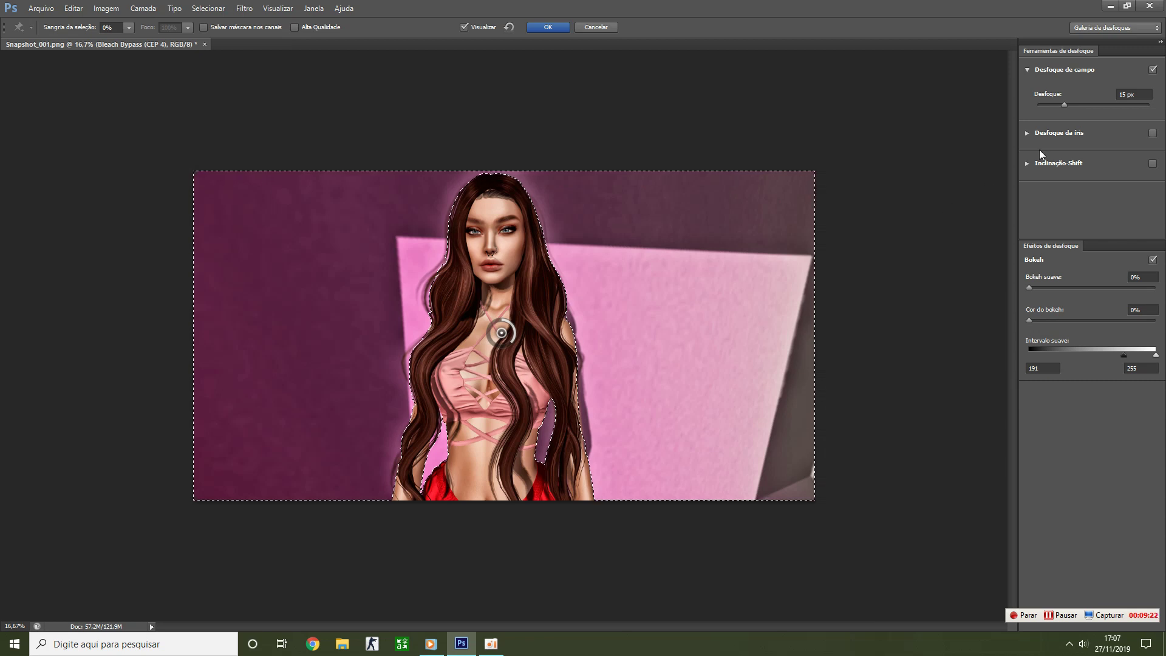
pyautogui.moveTo(1065, 104); pyautogui.dragTo(1069, 104)
pyautogui.click(548, 27)
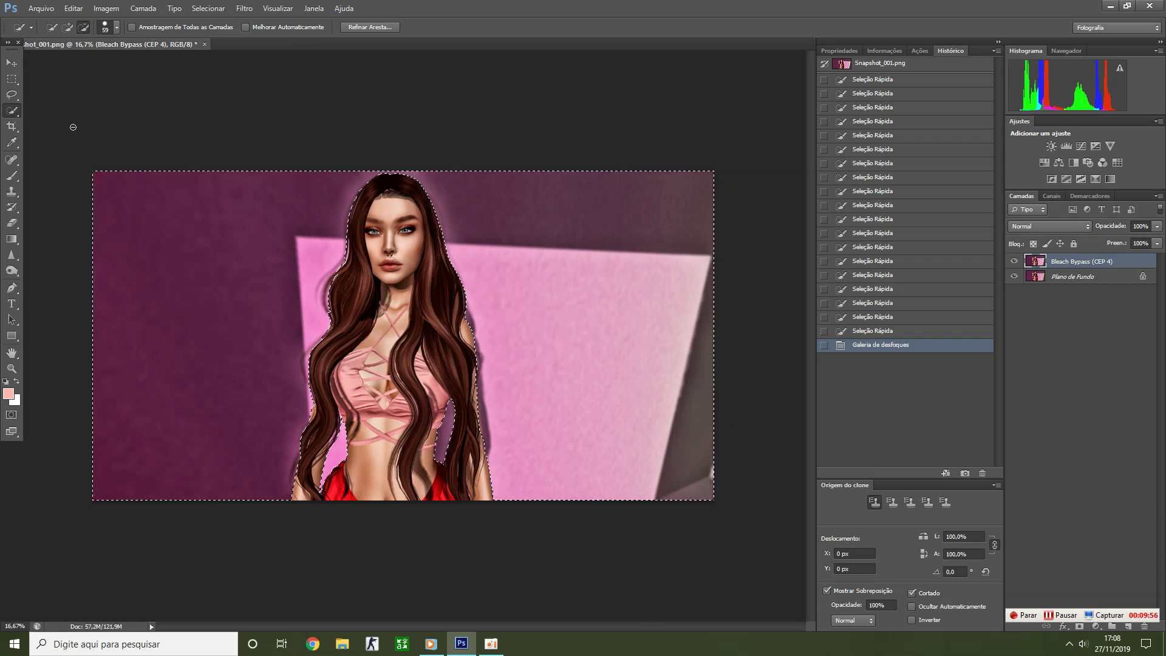
pyautogui.rightClick(179, 203)
# - Deselect the current selection and bring Photoshop back to the front
pyautogui.click(231, 209)
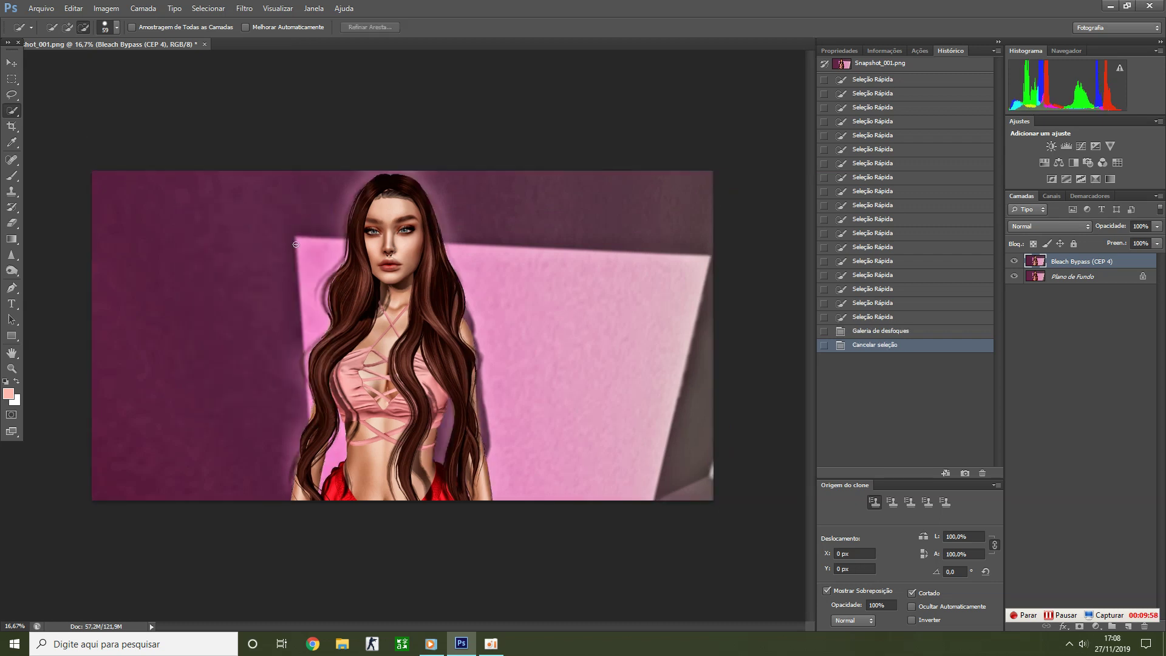
pyautogui.click(1044, 618)
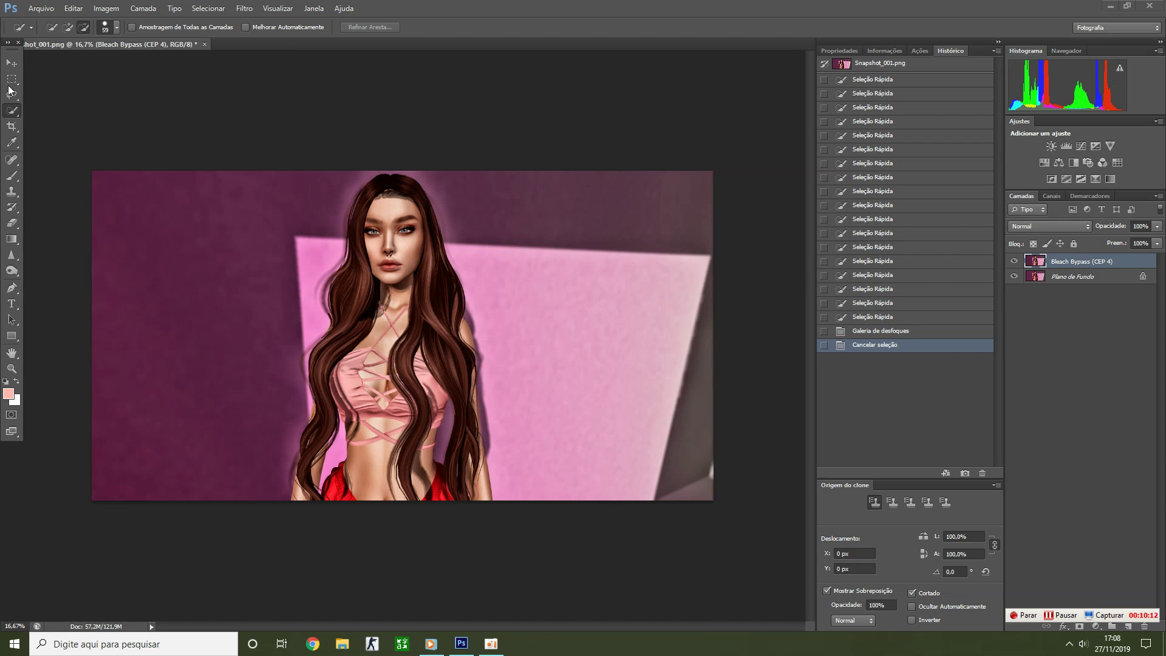
pyautogui.click(9, 114)
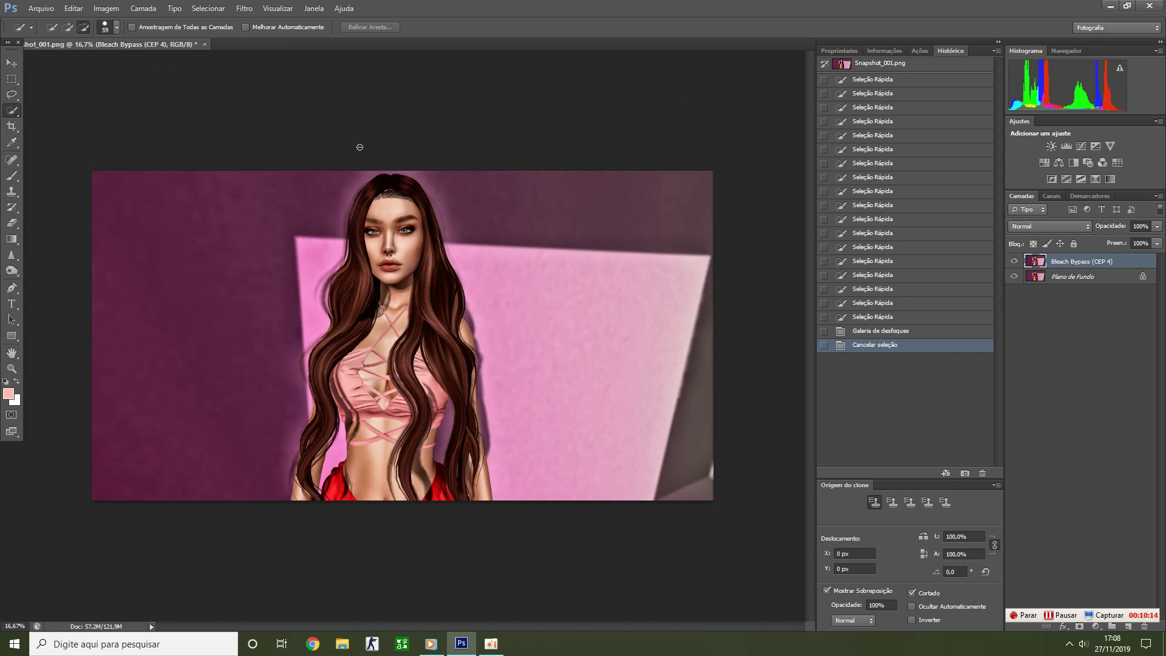
# - Compare against the original Snapshot_001.png history state, then restore all edits
pyautogui.click(910, 68)
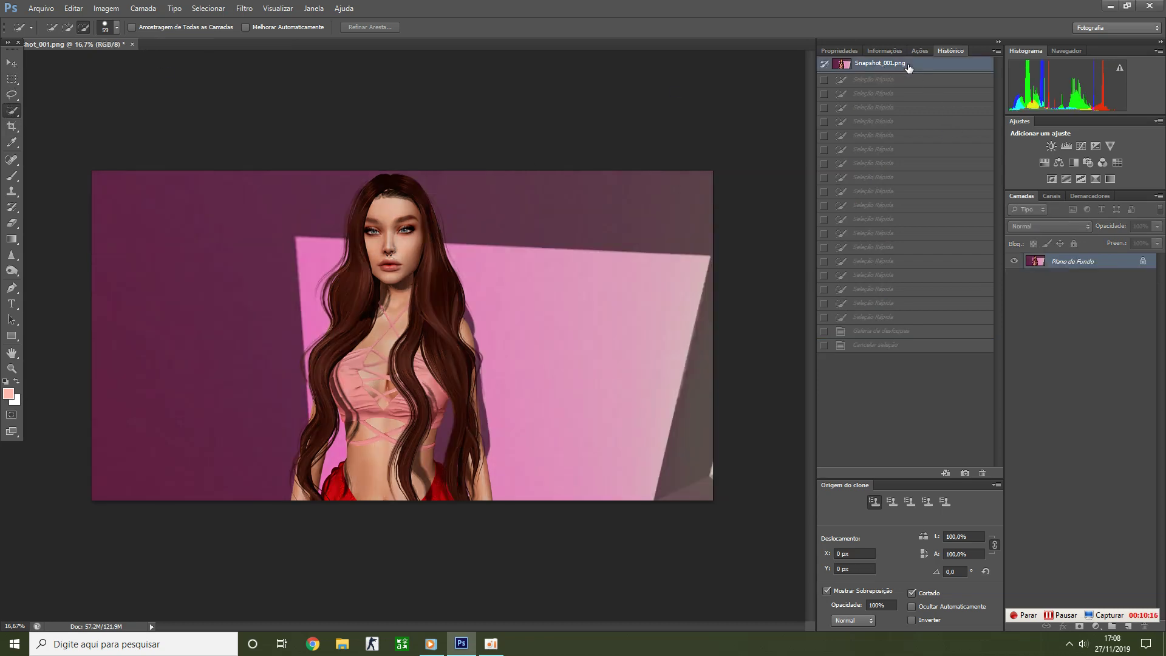
pyautogui.click(894, 347)
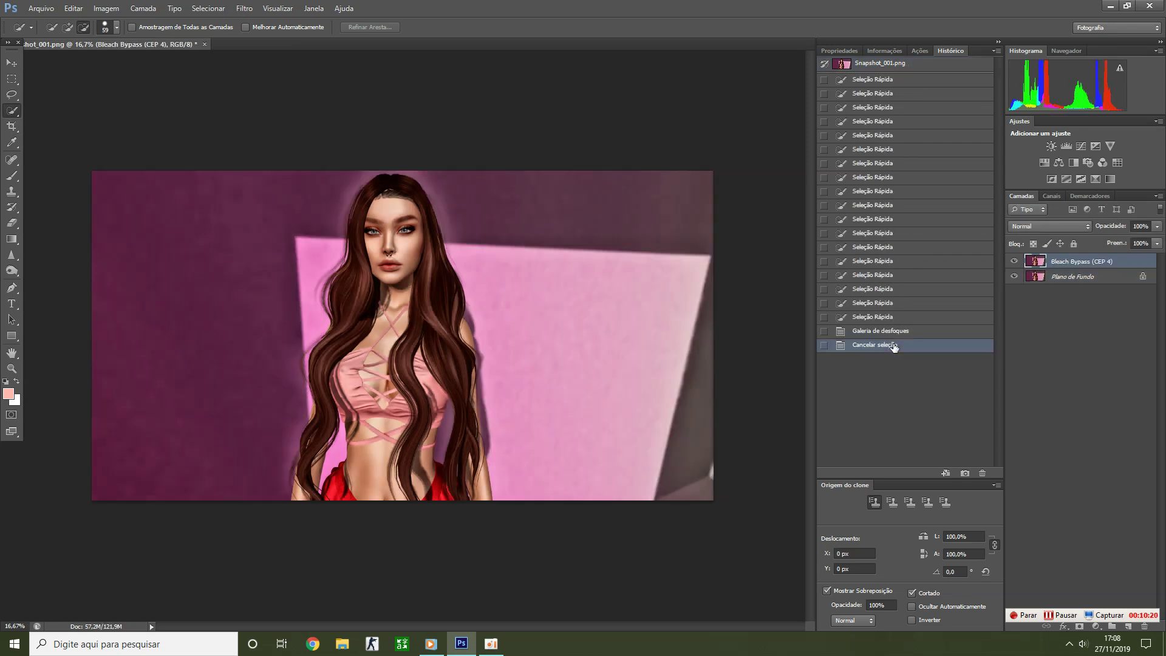
pyautogui.click(246, 9)
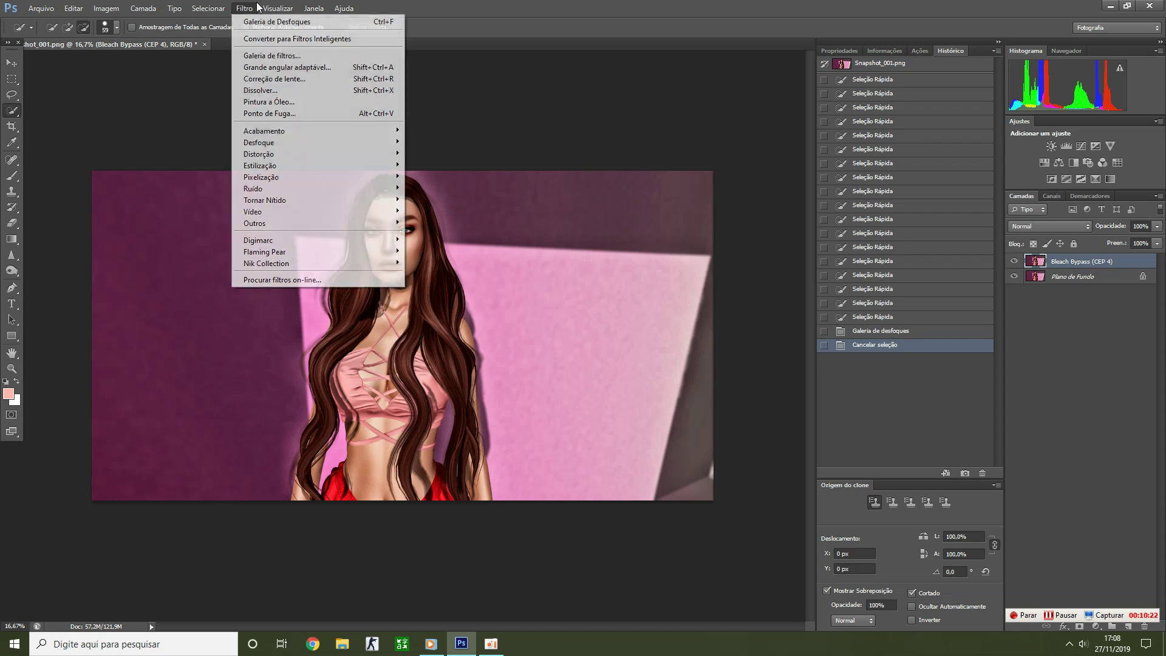
# - Apply Smart Sharpen (Aplicação Inteligente de Nitidez) at 150% intensity with a 1 px radius
pyautogui.moveTo(265, 200)
pyautogui.click(440, 200)
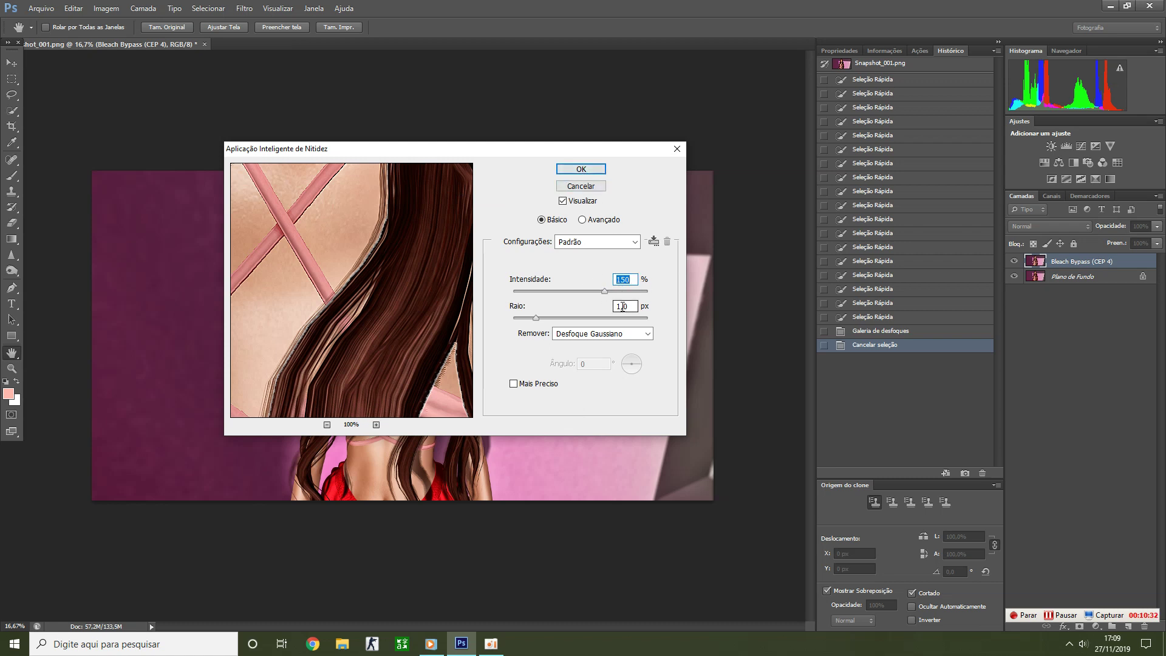
pyautogui.click(585, 169)
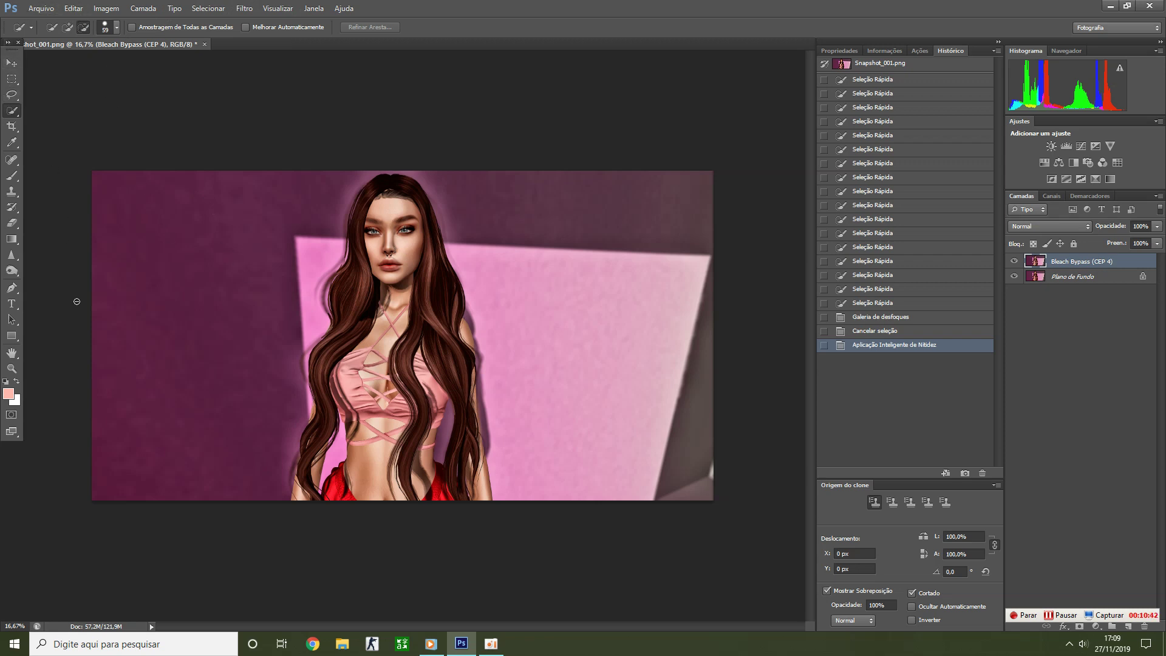
pyautogui.click(41, 8)
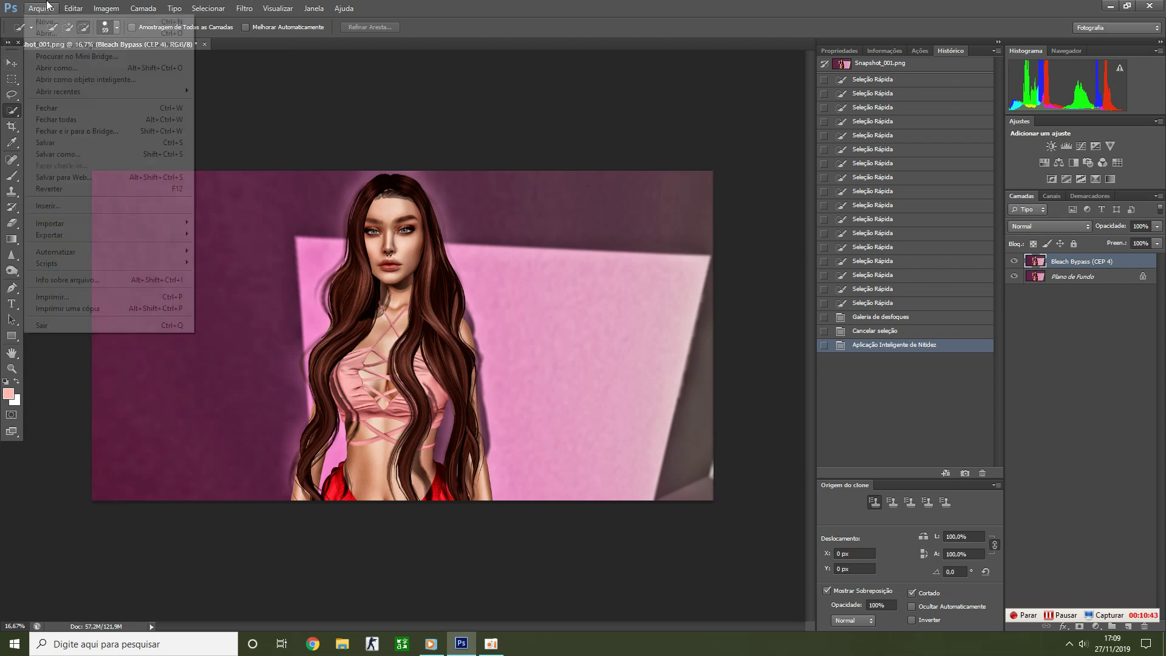
# - Save the image as PNG over Snapshot_001, confirming the replace and accepting PNG options
pyautogui.click(79, 155)
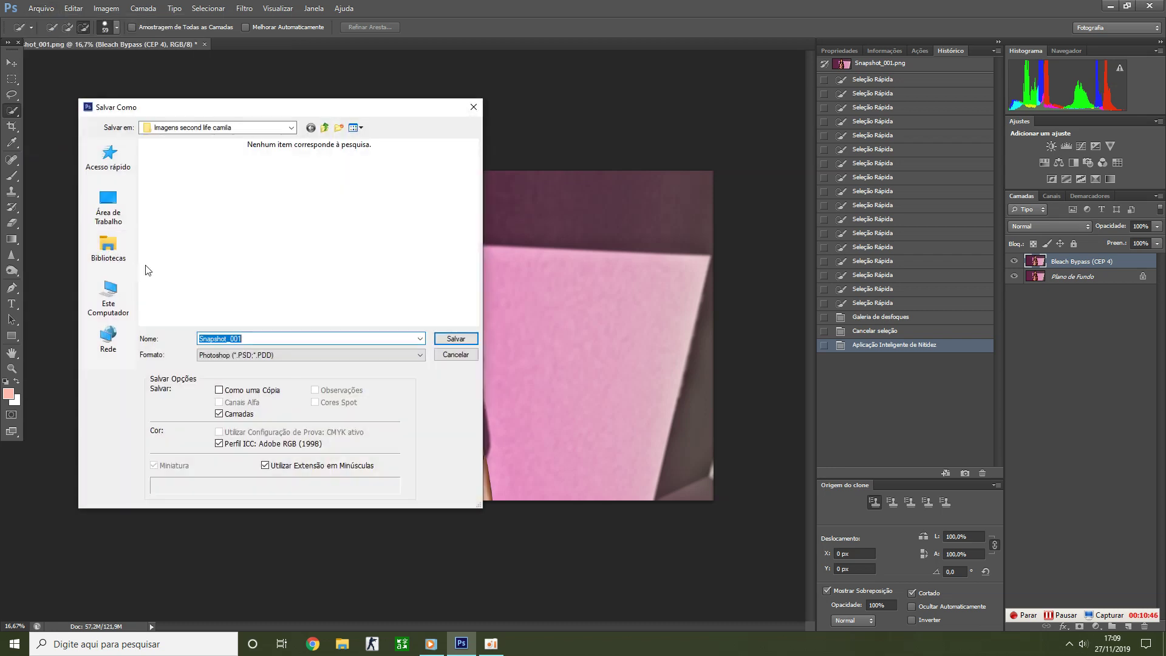
pyautogui.click(234, 355)
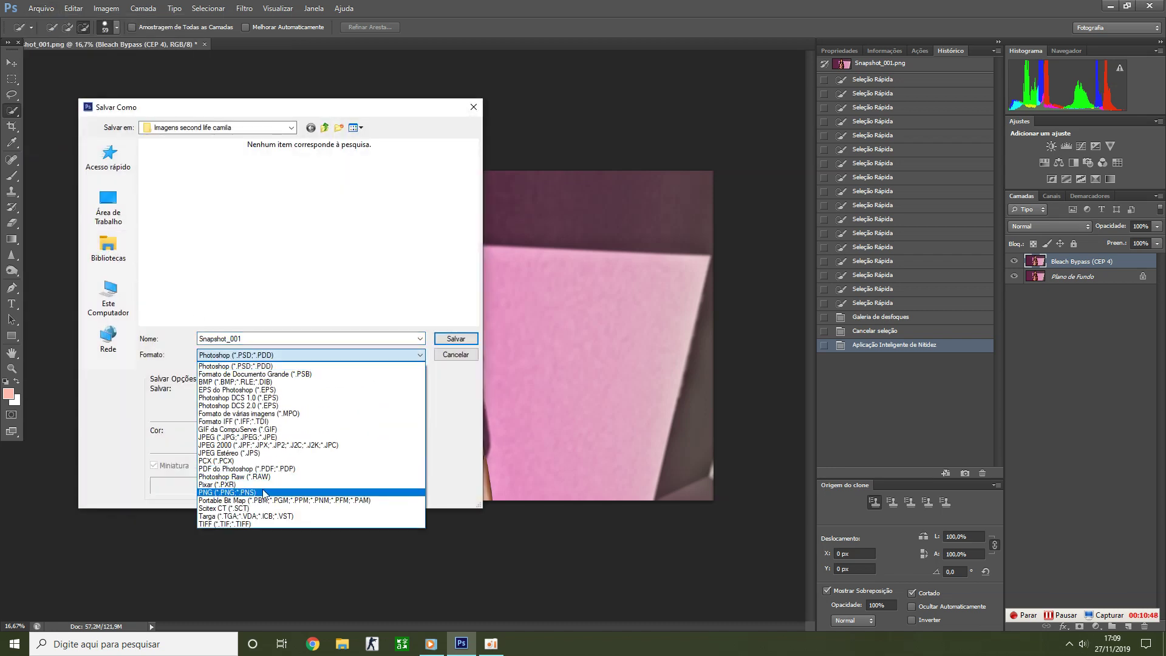
pyautogui.click(240, 492)
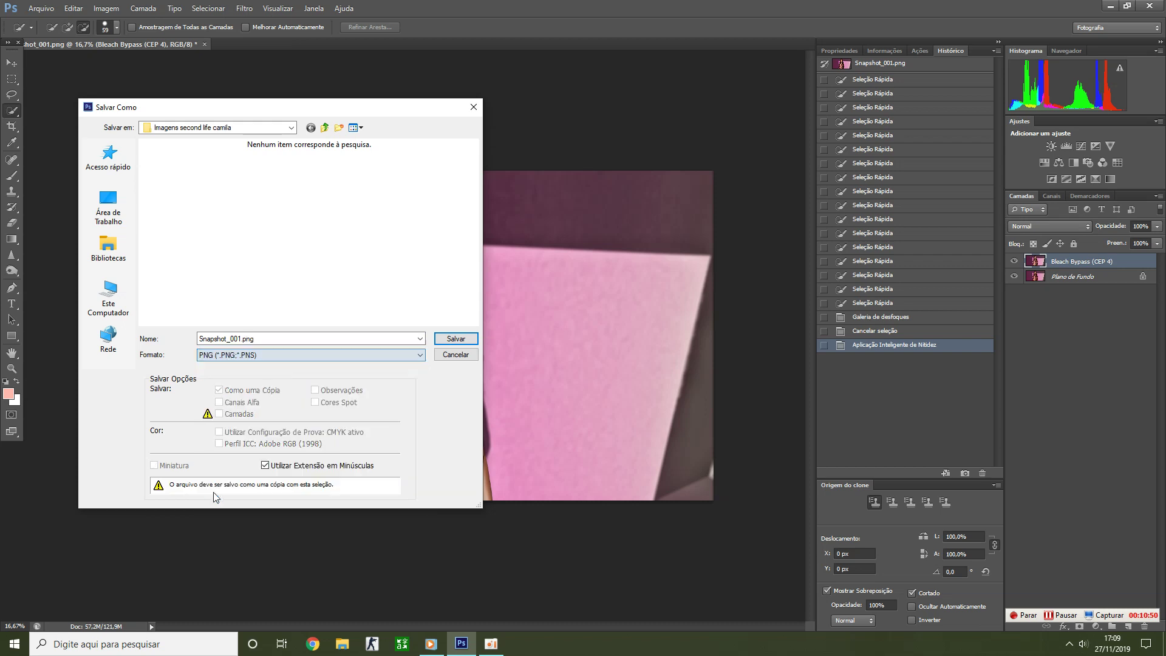
pyautogui.click(292, 306)
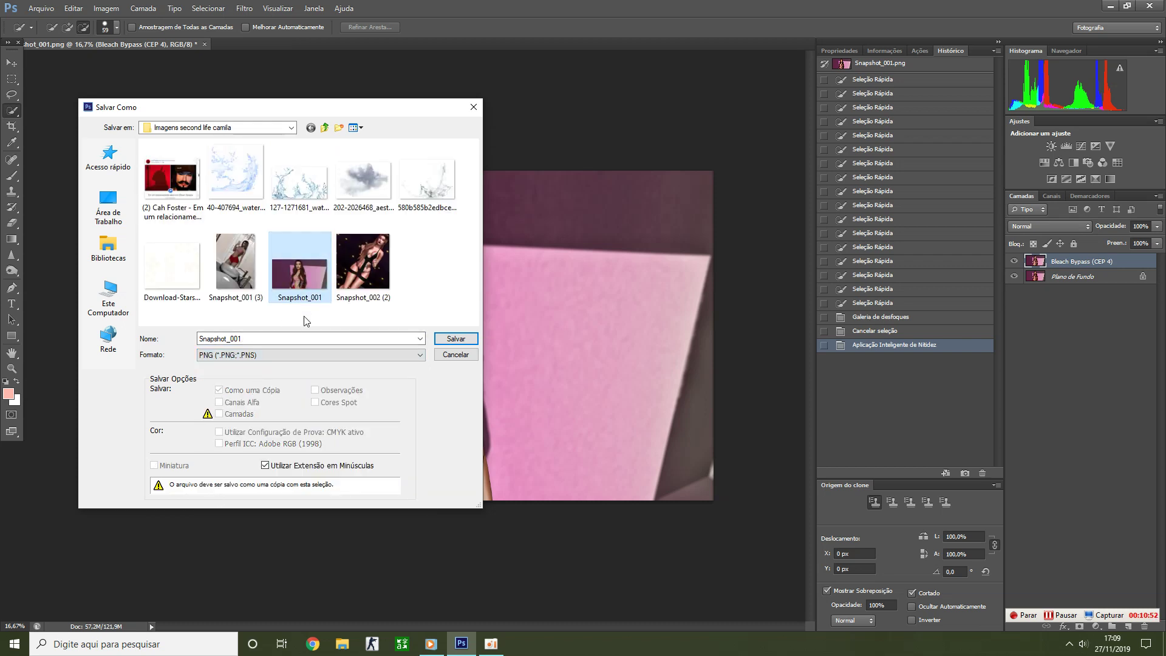
pyautogui.click(453, 342)
pyautogui.click(550, 242)
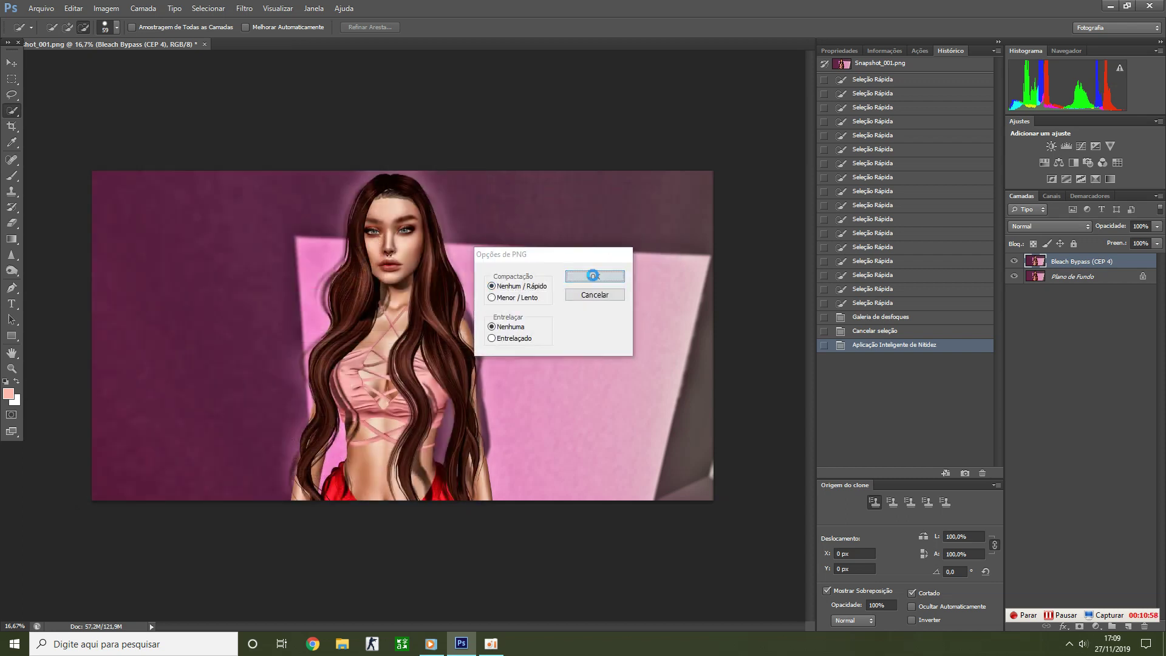
pyautogui.click(591, 277)
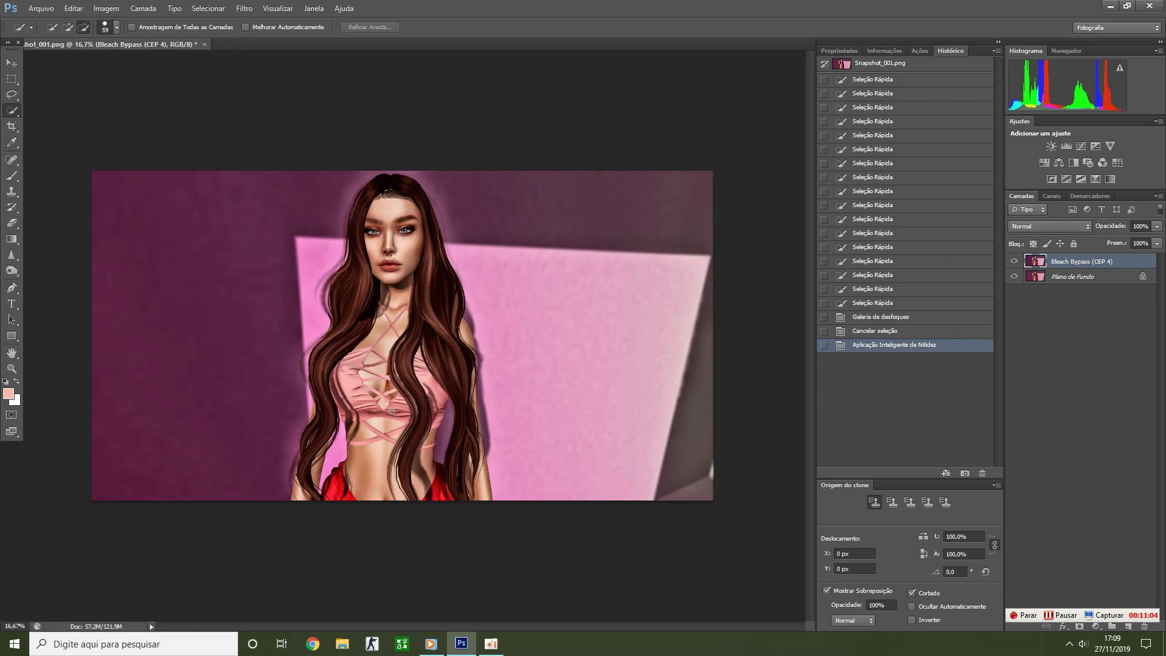
pyautogui.click(344, 644)
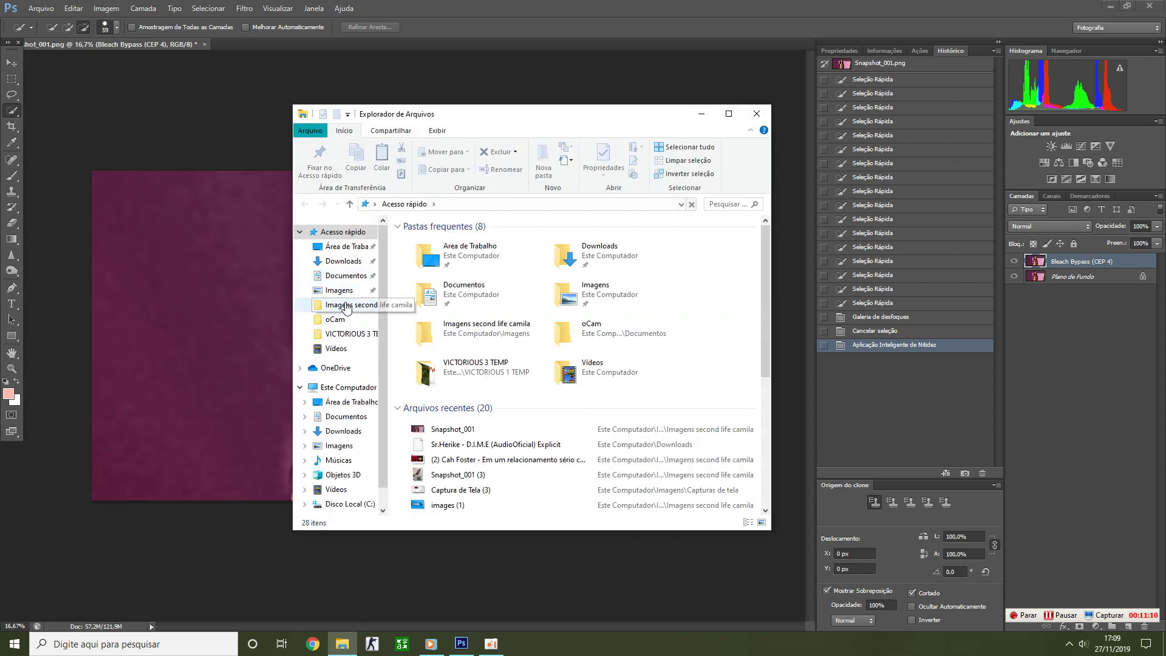
# - Open Snapshot_001 from the Second Life images folder in File Explorer
pyautogui.click(346, 305)
pyautogui.click(579, 453)
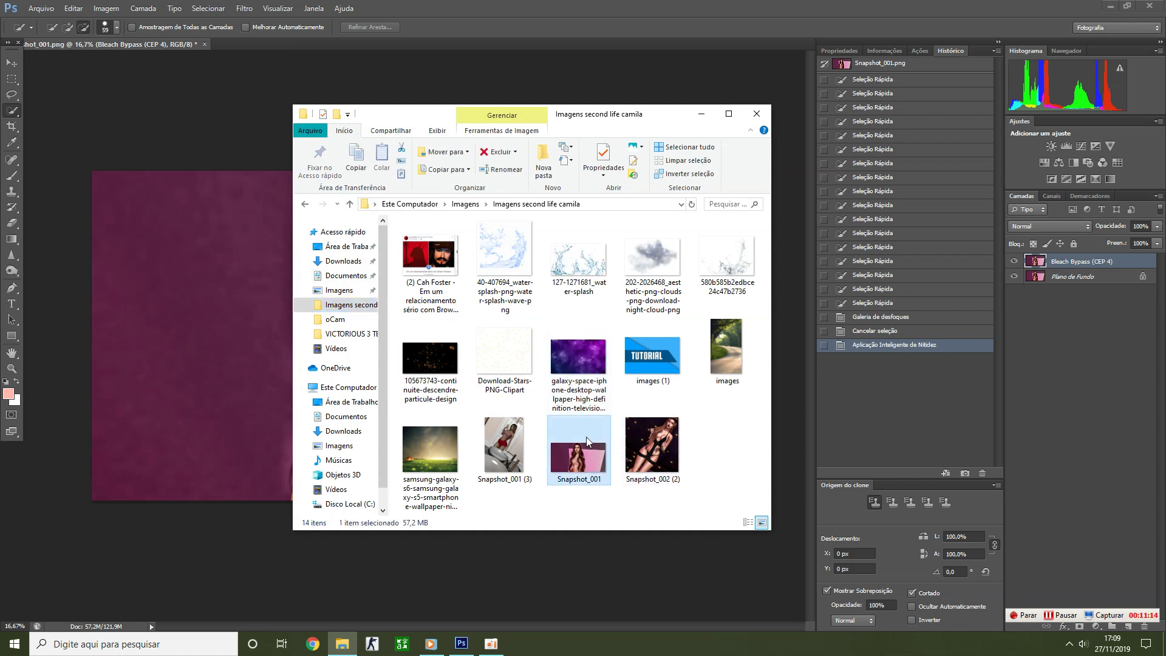
pyautogui.click(702, 116)
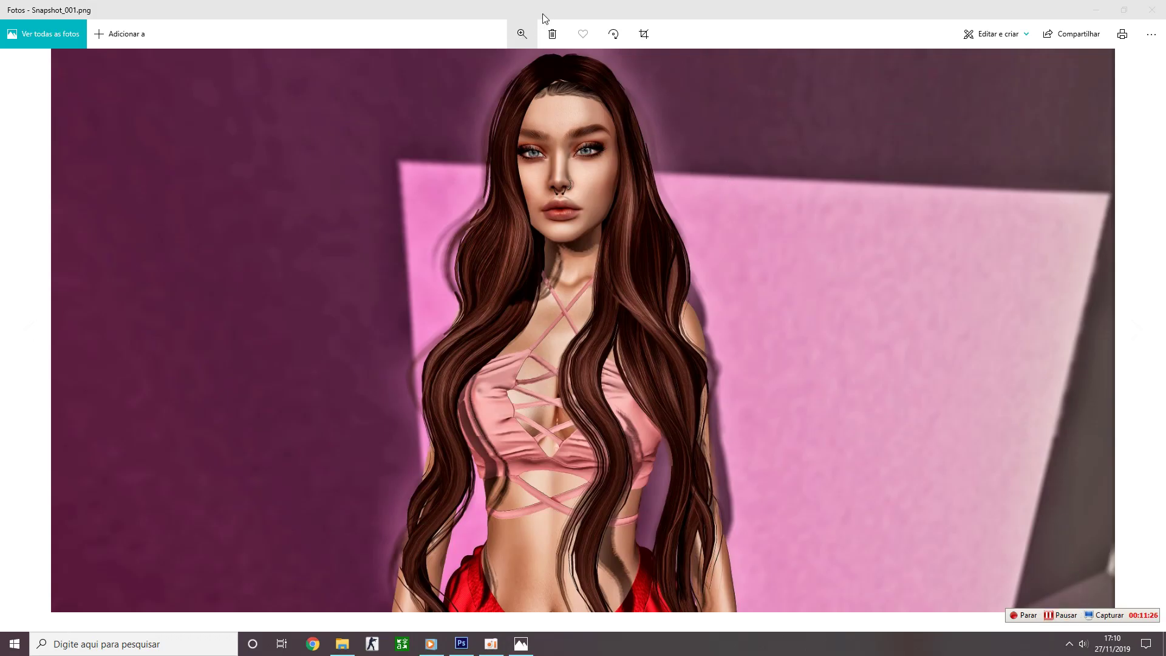
# - Load Snapshot_001.png into the Photos editor via 'Editar e criar' > 'Editar'
pyautogui.click(981, 35)
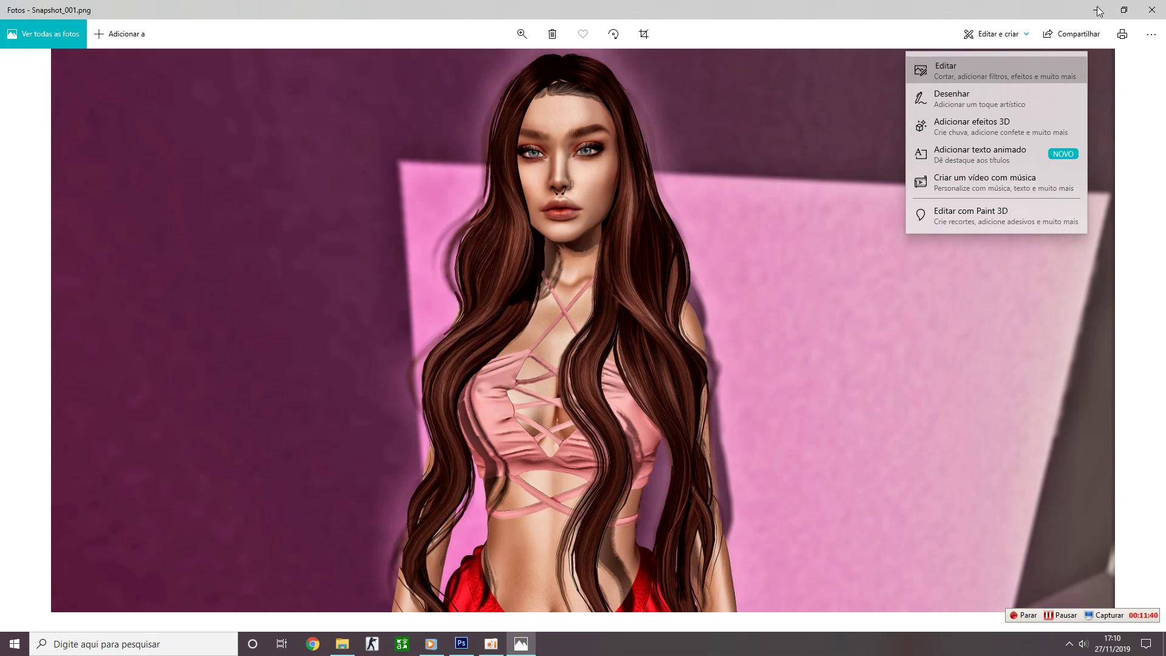
pyautogui.press('Return')
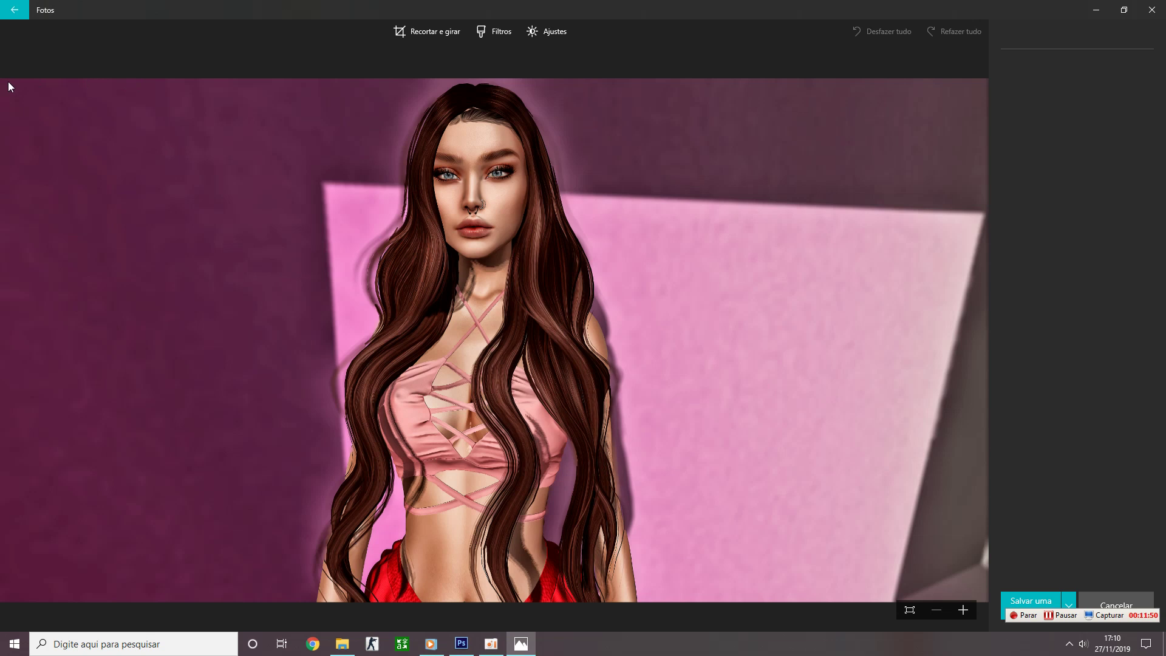
# - Crop the sides and top tightly around the woman, straighten to -29°, and save a copy
pyautogui.moveTo(20, 88); pyautogui.dragTo(233, 33)
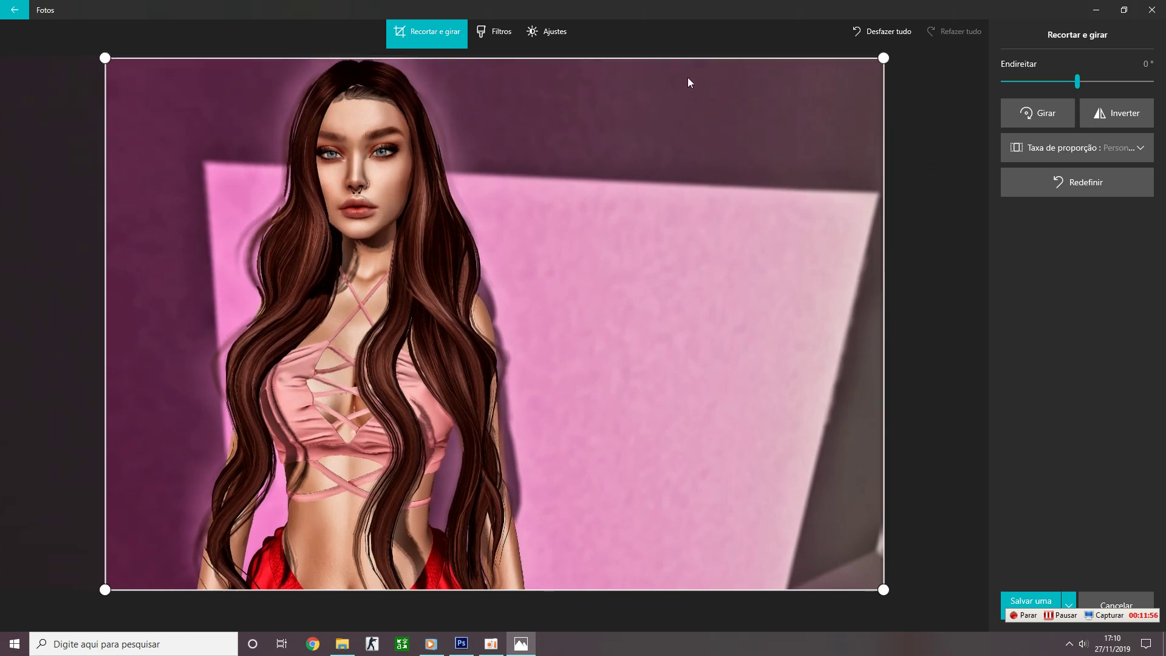
pyautogui.moveTo(883, 58); pyautogui.dragTo(610, 2)
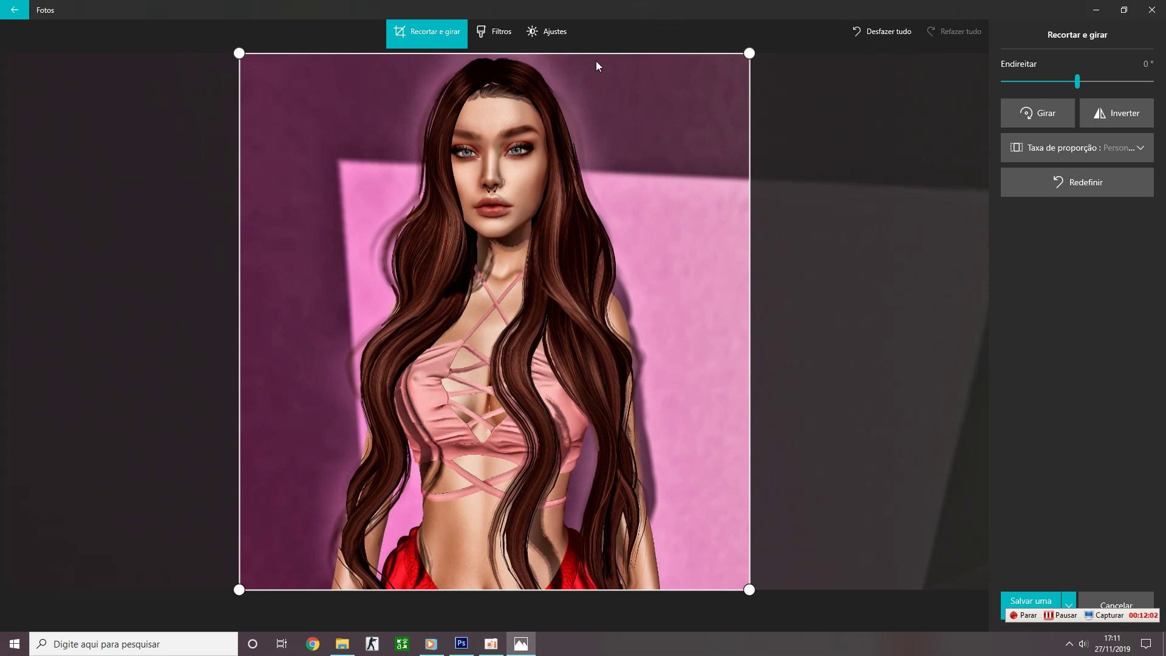
pyautogui.moveTo(596, 54); pyautogui.dragTo(596, 83)
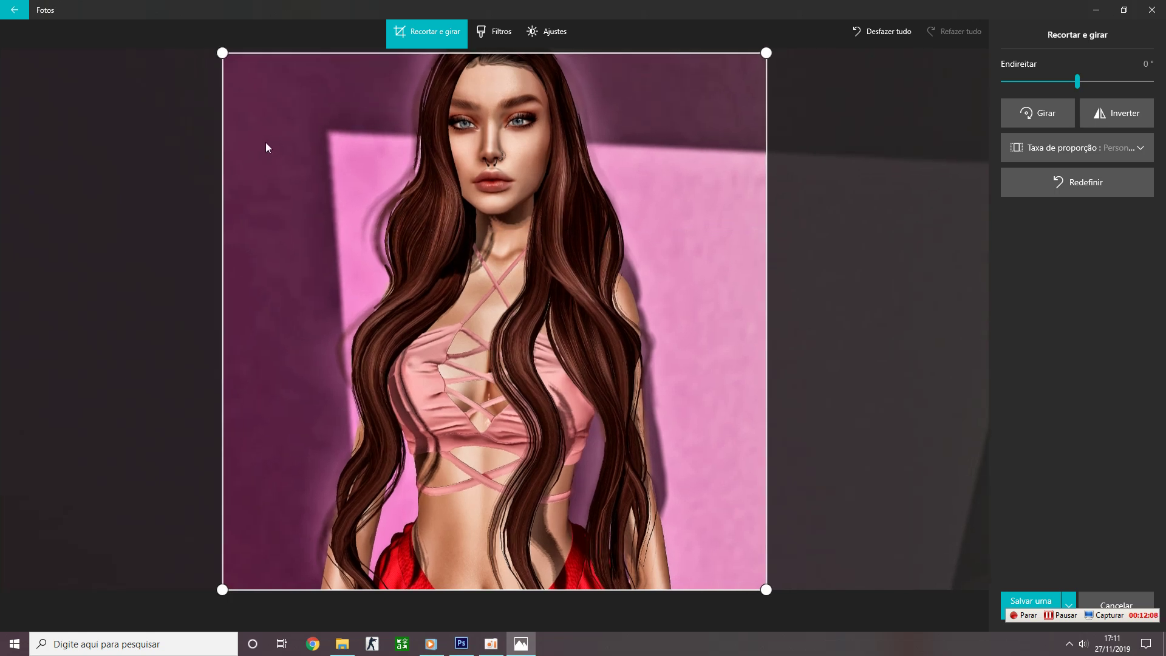
pyautogui.moveTo(225, 143); pyautogui.dragTo(293, 142)
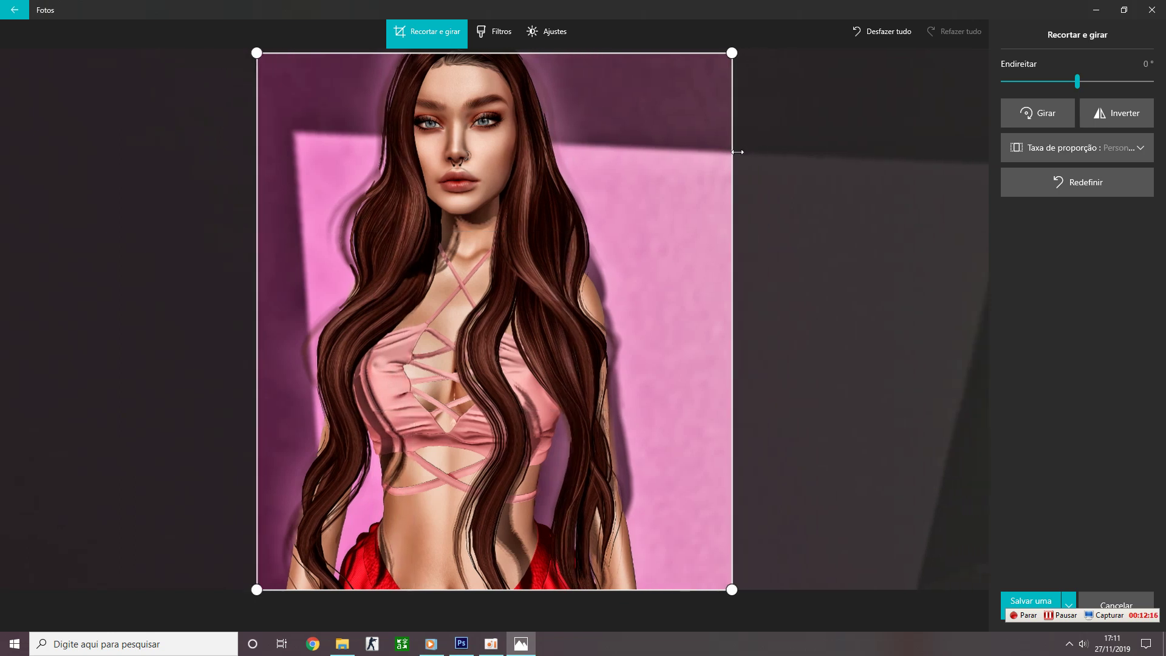
pyautogui.moveTo(735, 153); pyautogui.dragTo(698, 147)
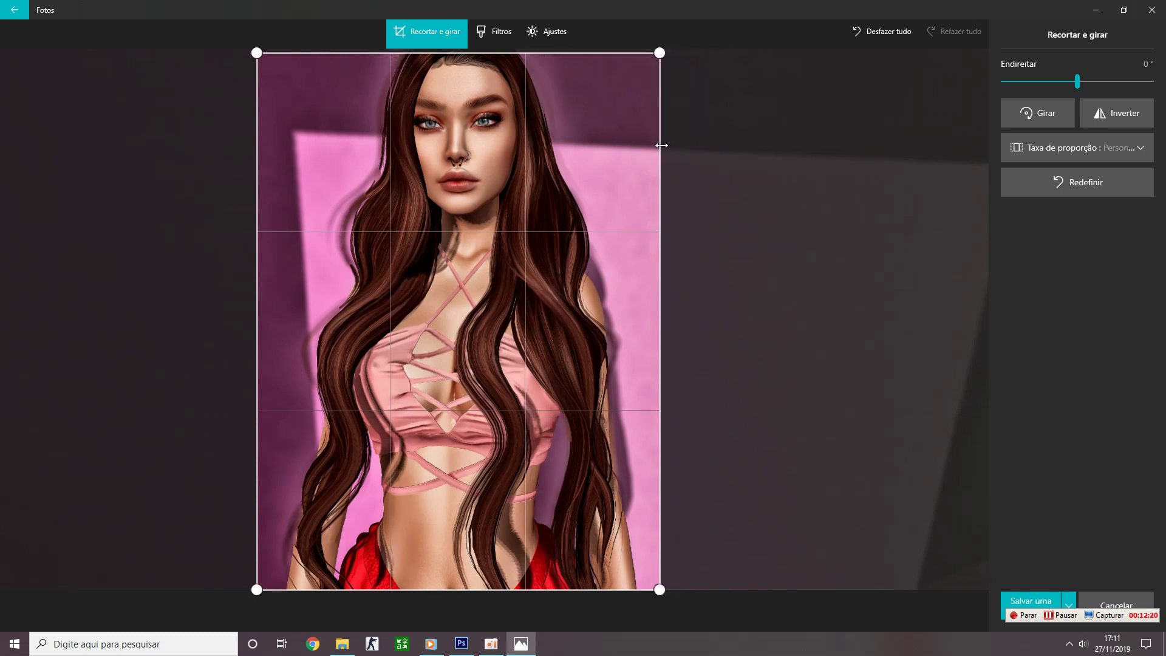
pyautogui.moveTo(697, 147); pyautogui.dragTo(663, 150)
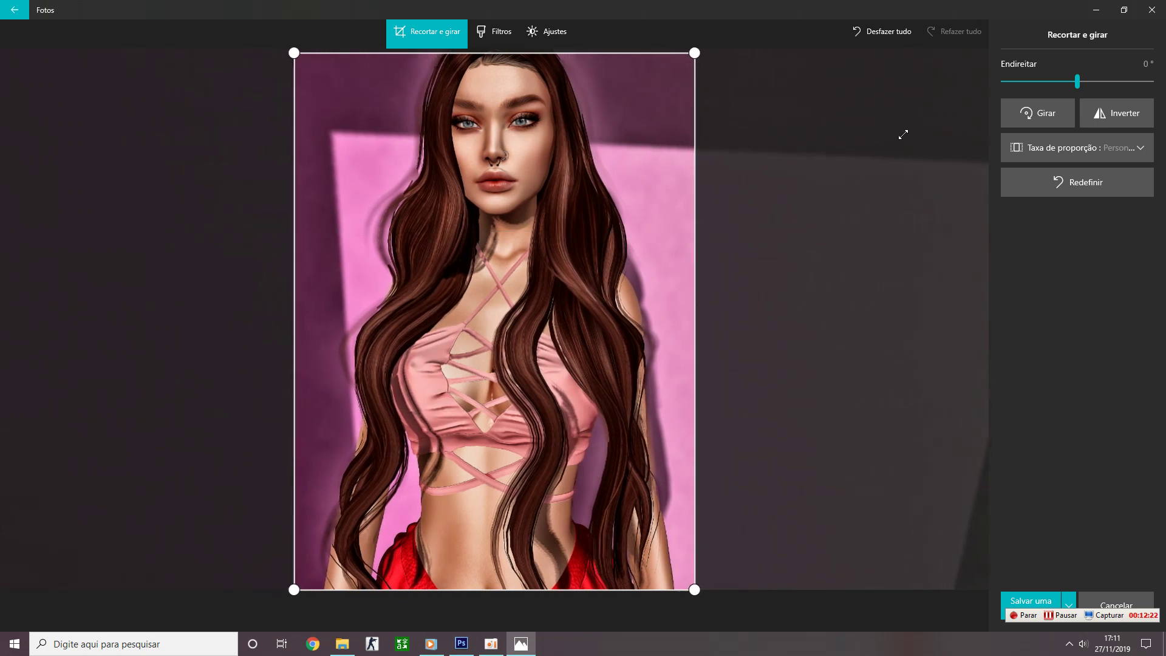
pyautogui.moveTo(1077, 81); pyautogui.dragTo(1123, 82)
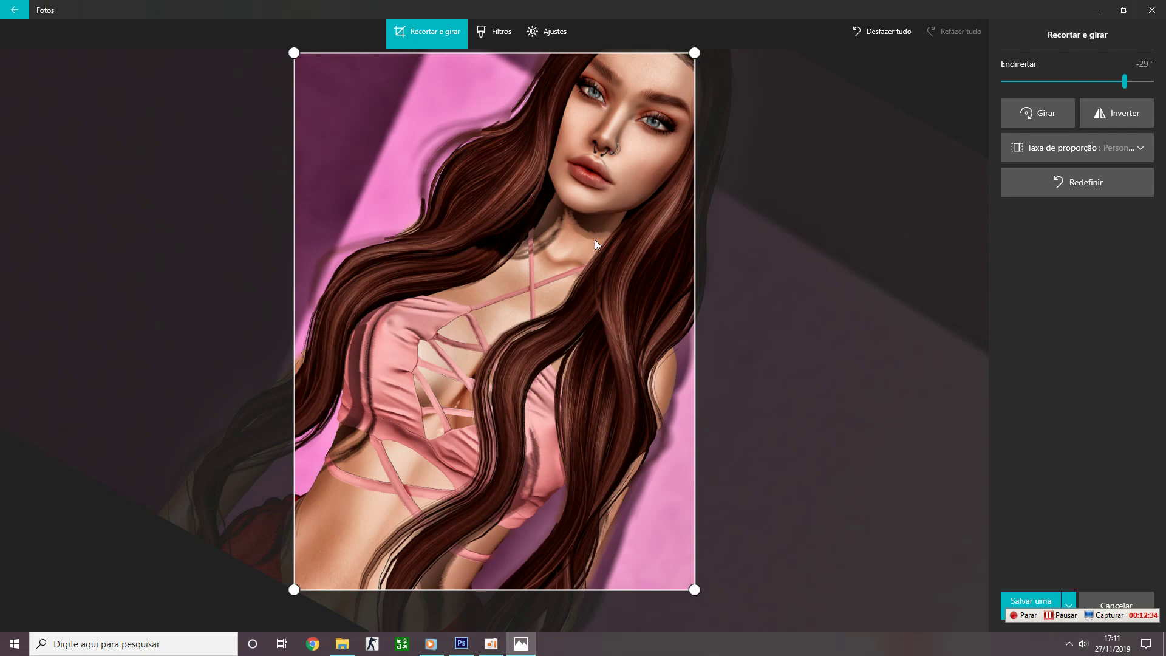
pyautogui.click(1031, 600)
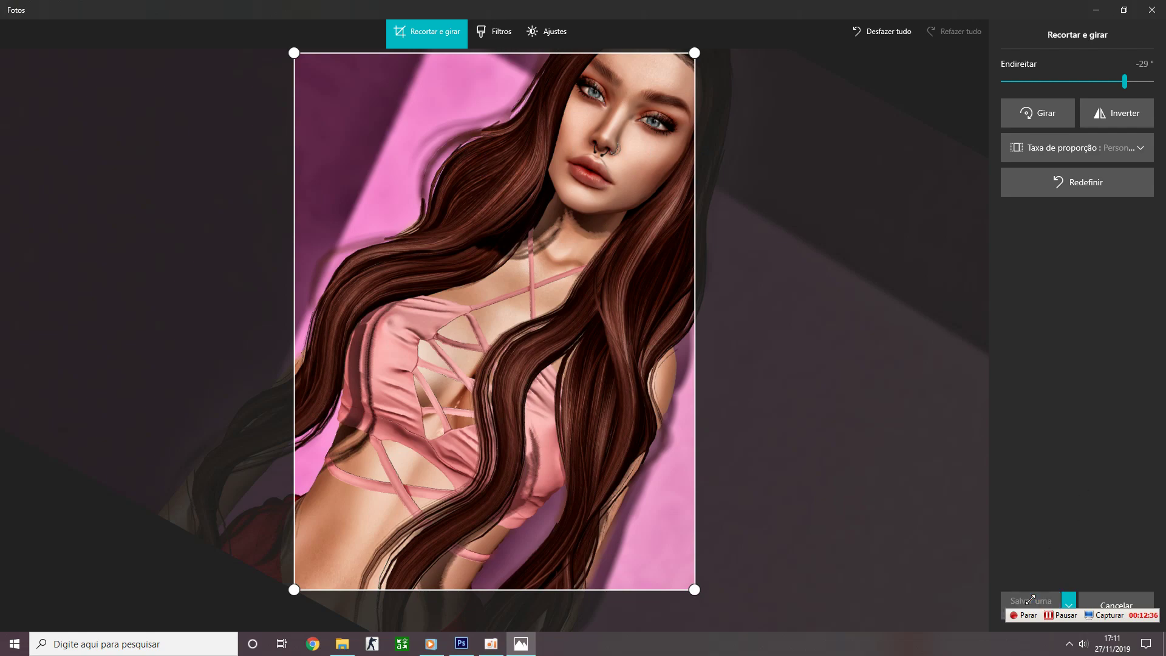